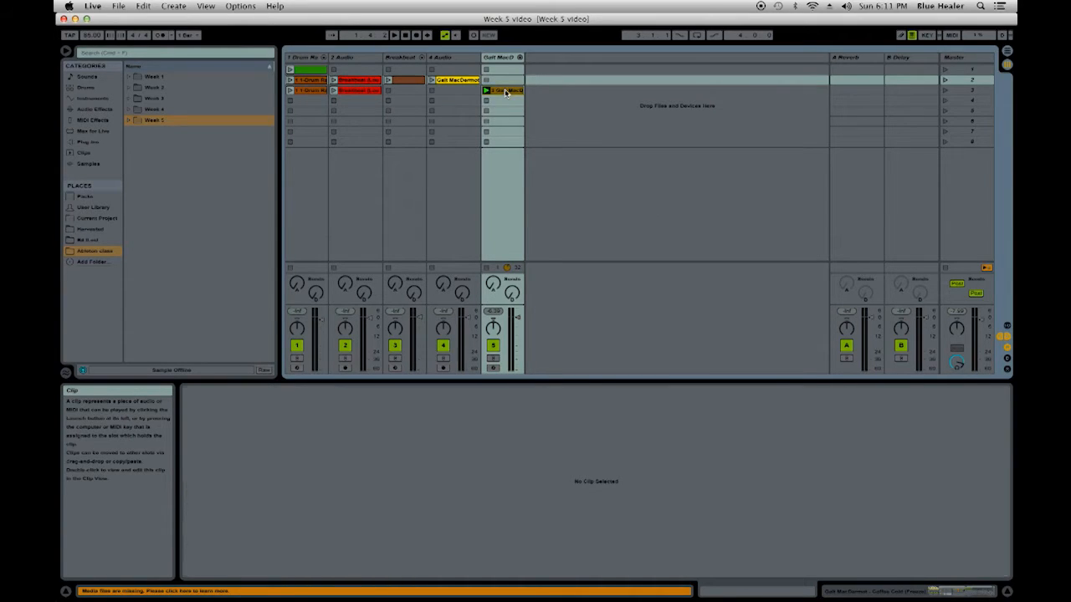
- Play the sliced Galt MacDermot MIDI clip and compare its notes with the original audio clip's waveform
click(505, 91)
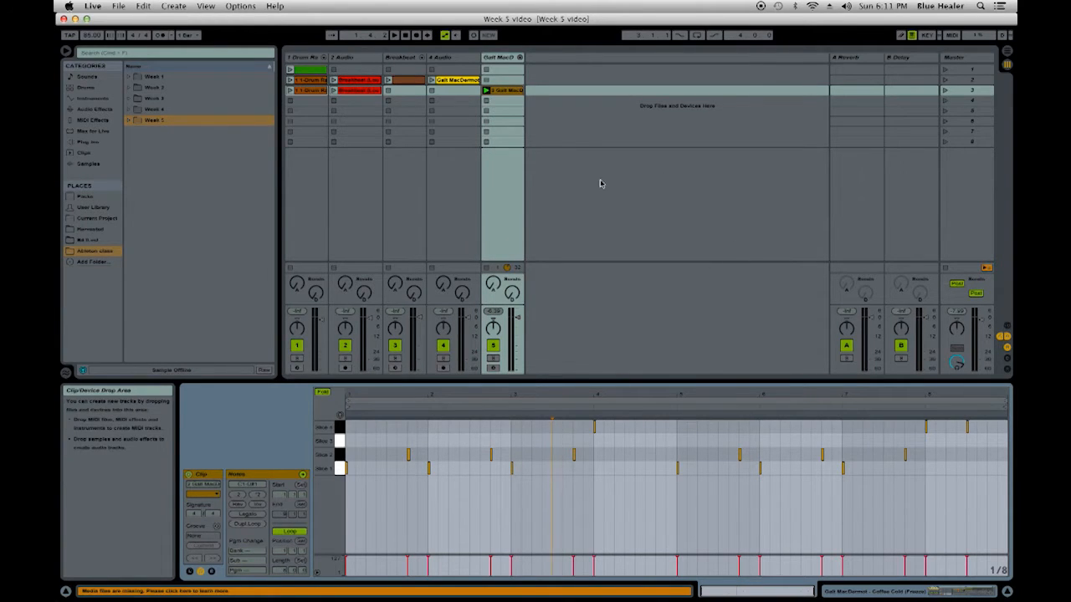
key(space)
click(458, 80)
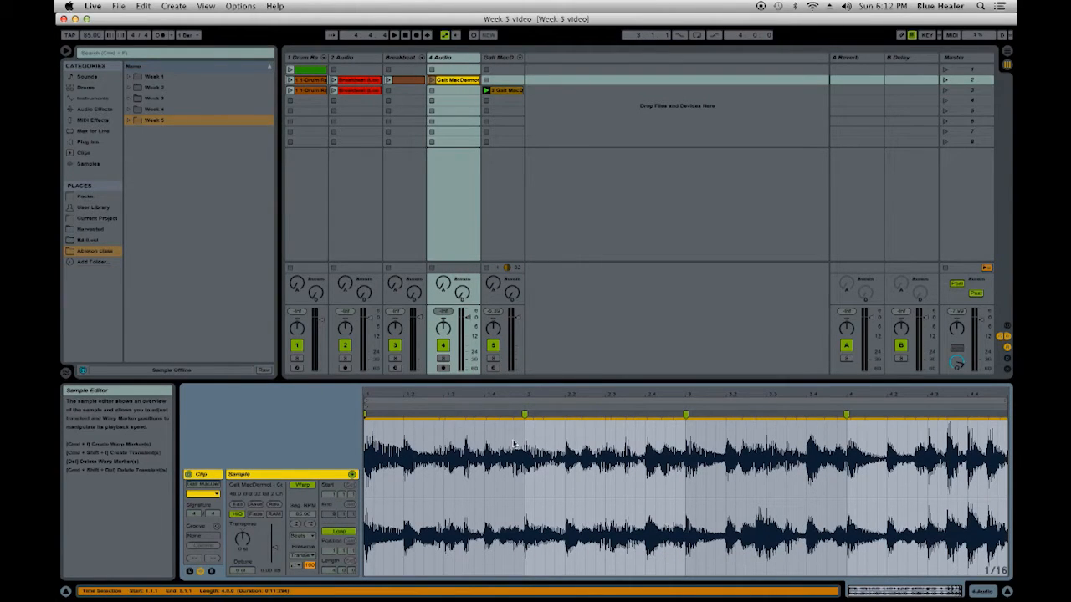
click(495, 91)
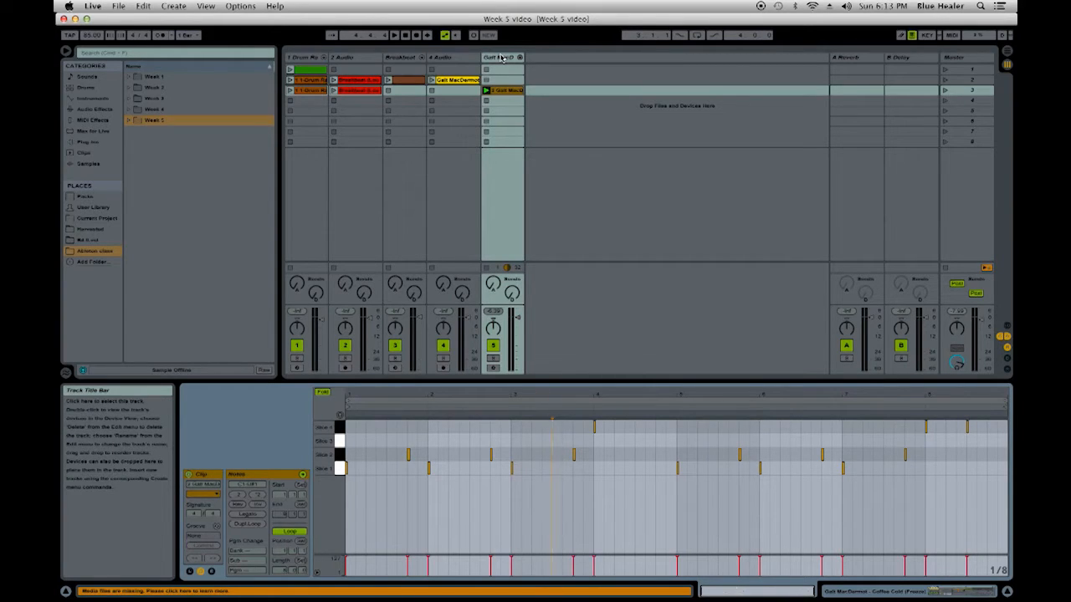
- Delete the Slice 2 note at 1.4.1 from the sliced Galt MacDermot MIDI clip and play the clip
click(409, 456)
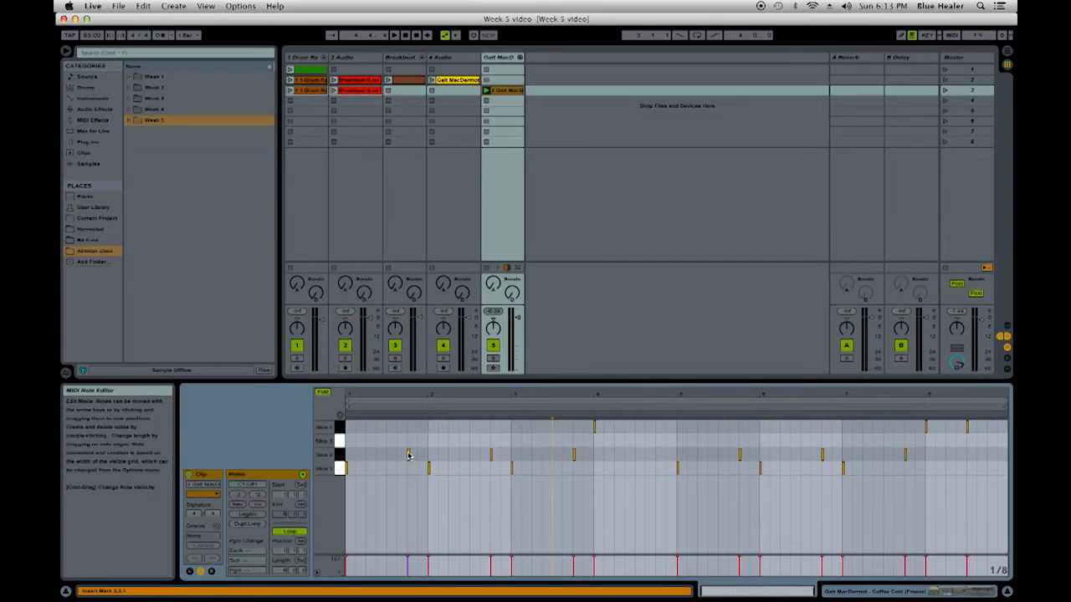
click(410, 455)
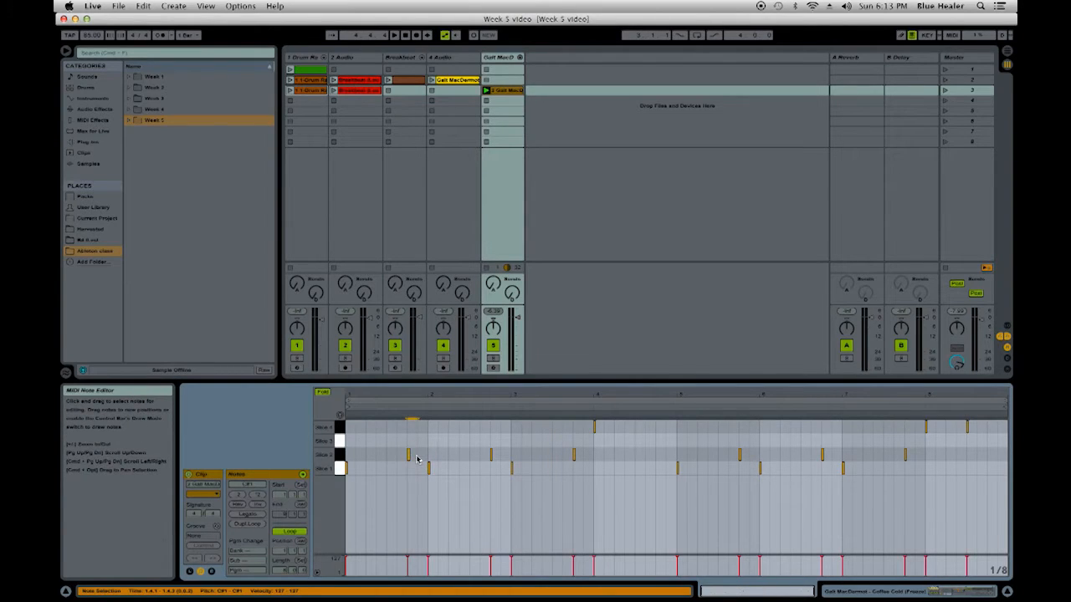
key(Delete)
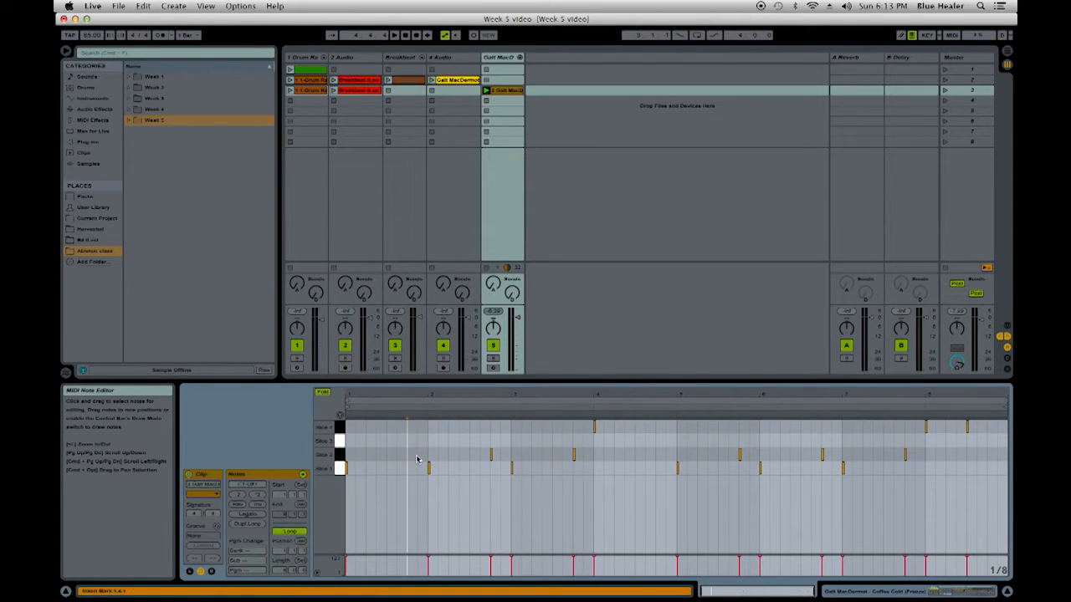
click(485, 90)
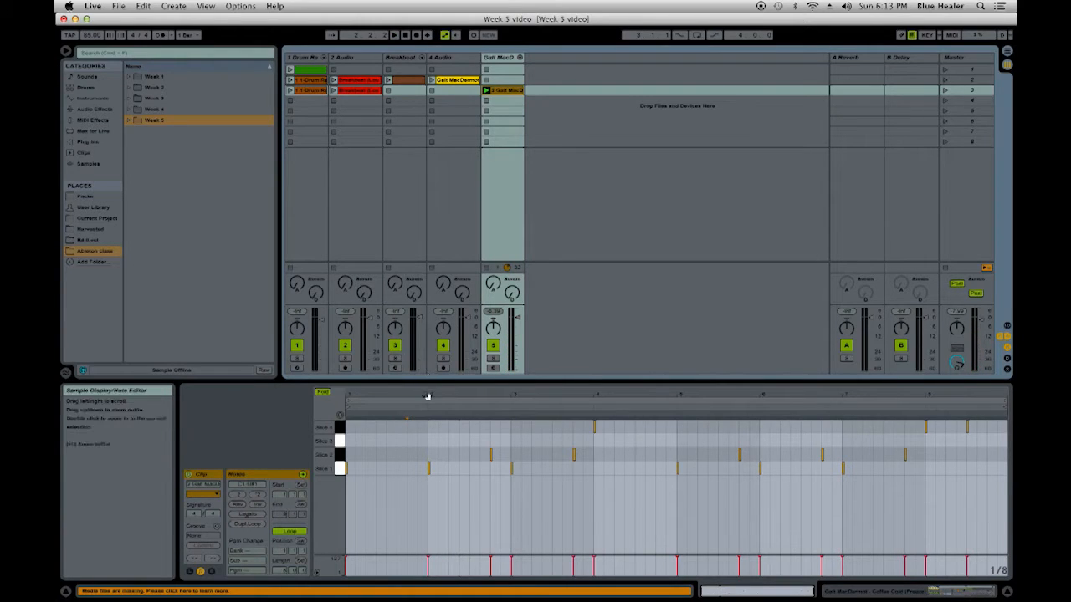
- Examine Slice 1's sample region in its Simpler and check it against the MIDI clip's notes during playback
double_click(505, 56)
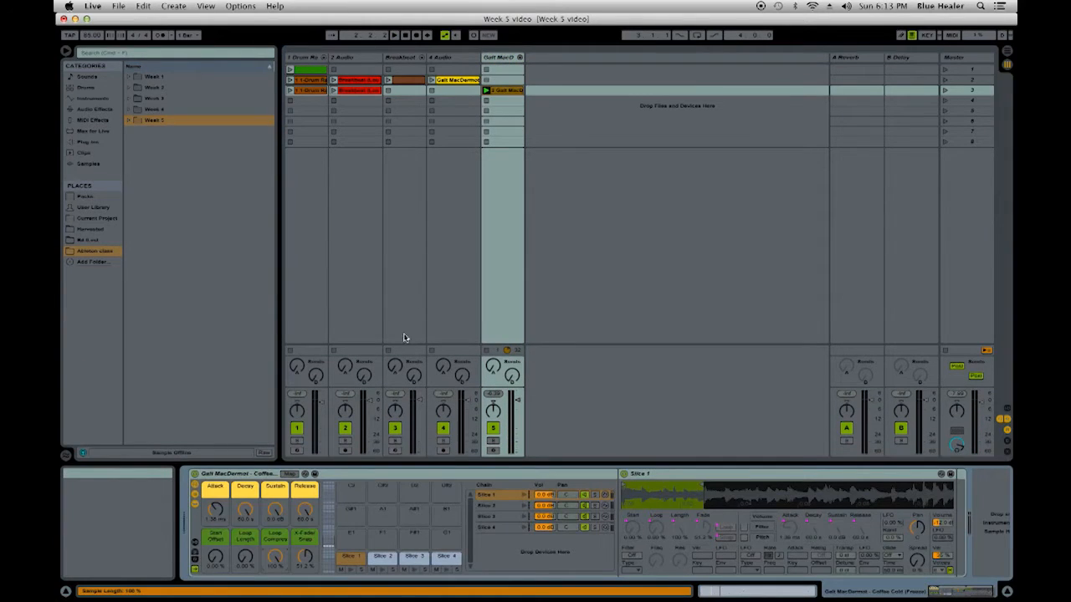
drag(704, 494, 702, 522)
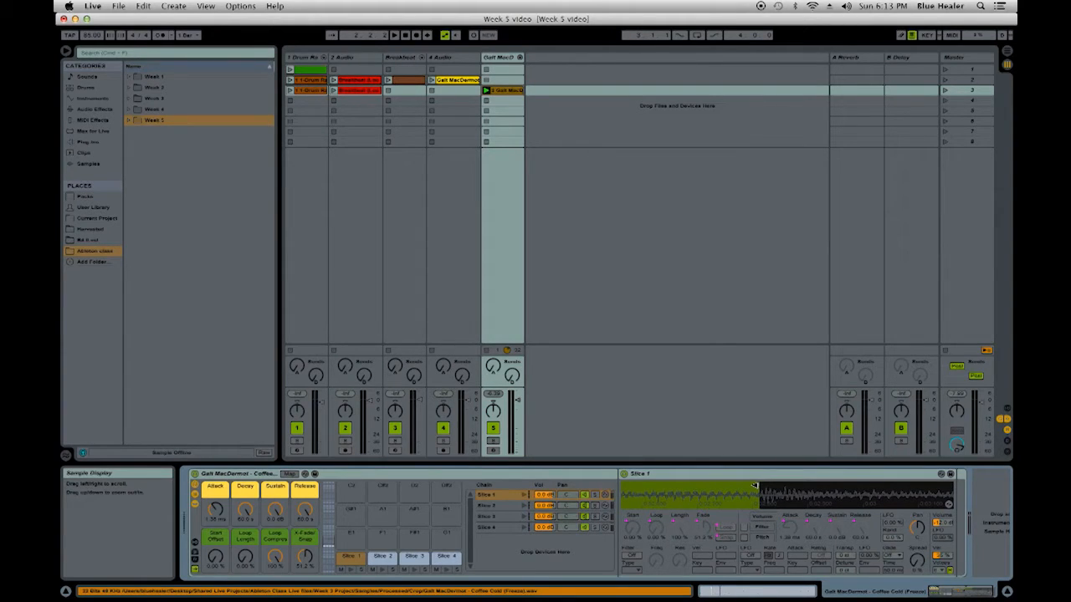
mouse_move(754, 485)
mouse_down()
mouse_move(636, 485)
mouse_move(636, 560)
mouse_up()
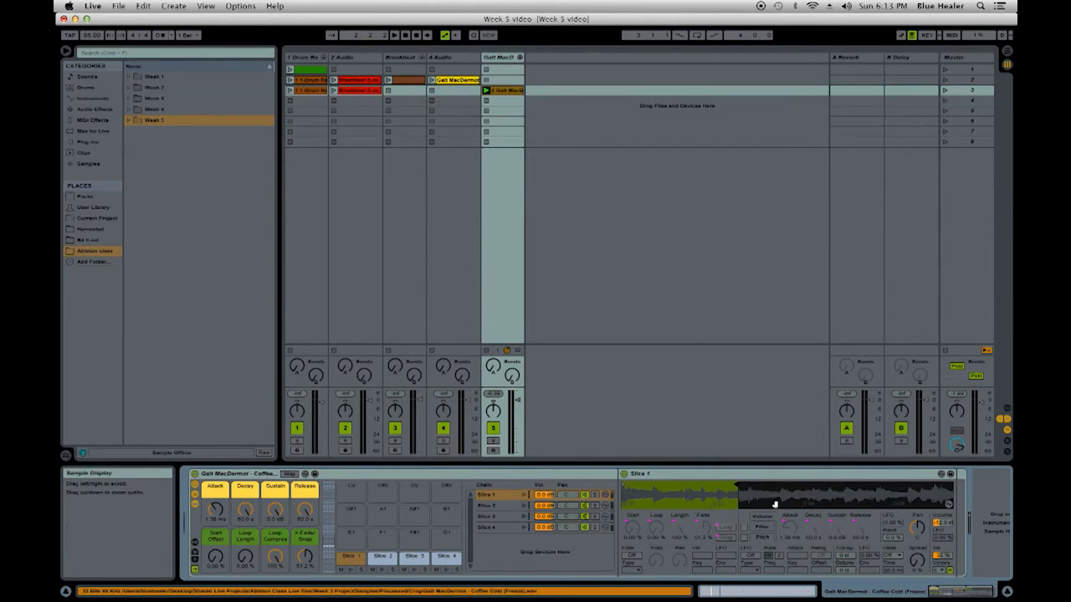
key(space)
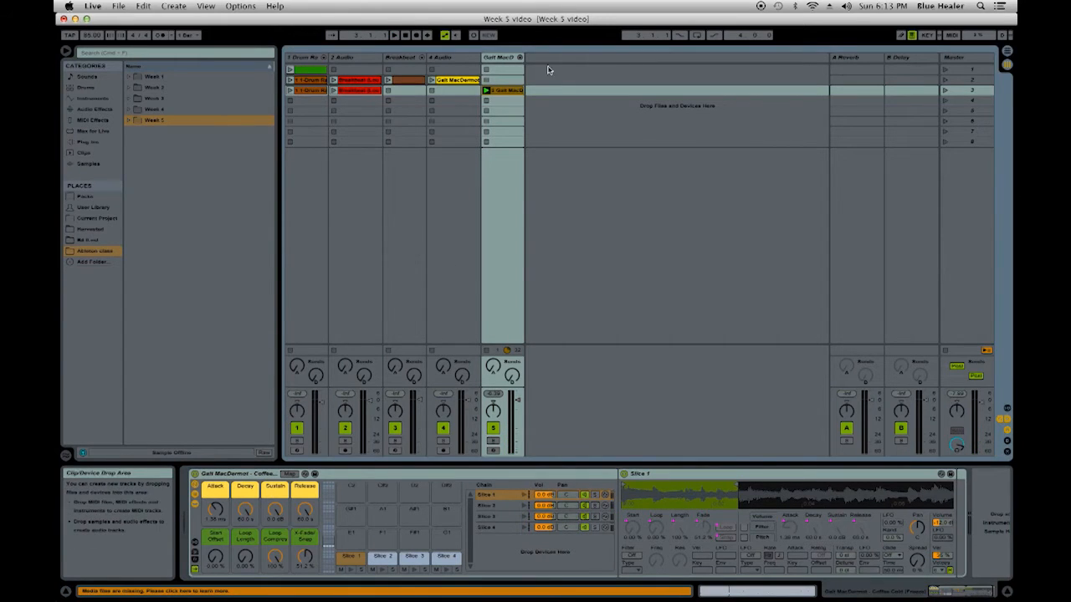
double_click(512, 91)
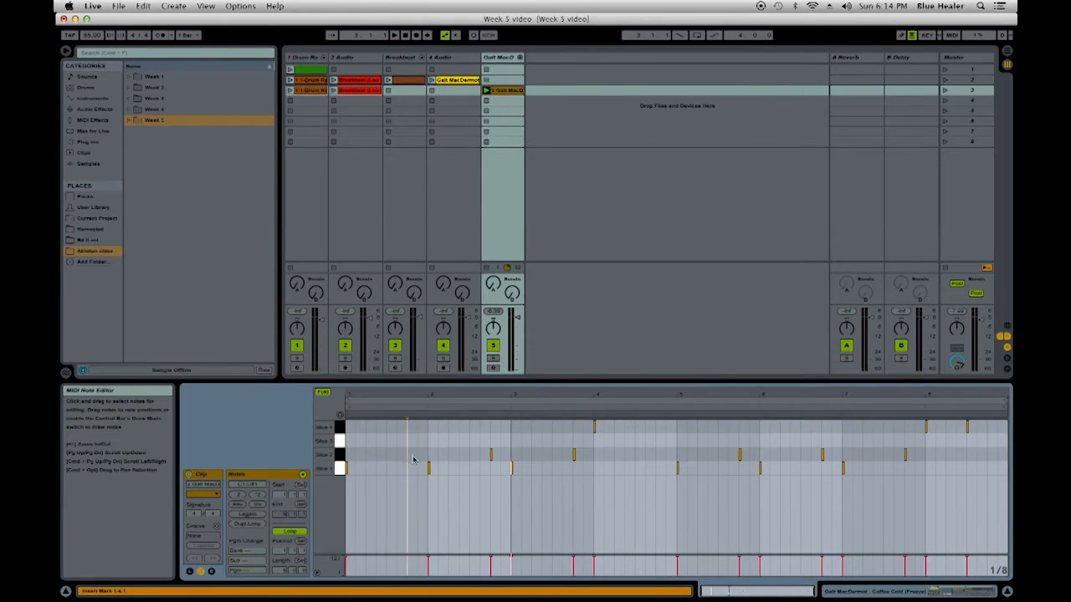
double_click(508, 60)
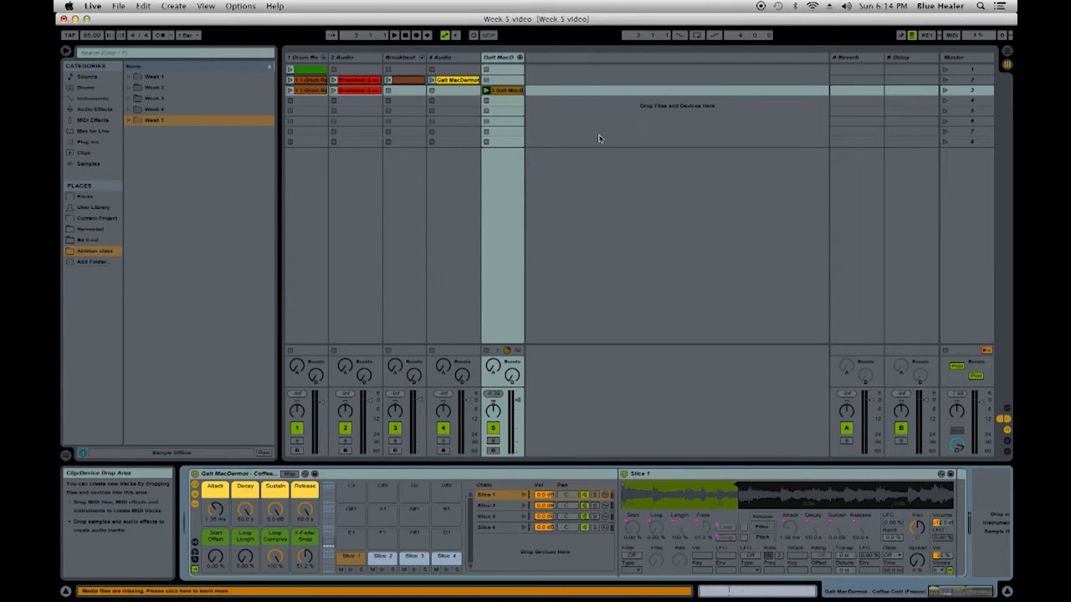
- Try an extra Slice 1 note at 1.4.3 with velocity 127 in the sliced MIDI clip, removing it after playback
double_click(508, 92)
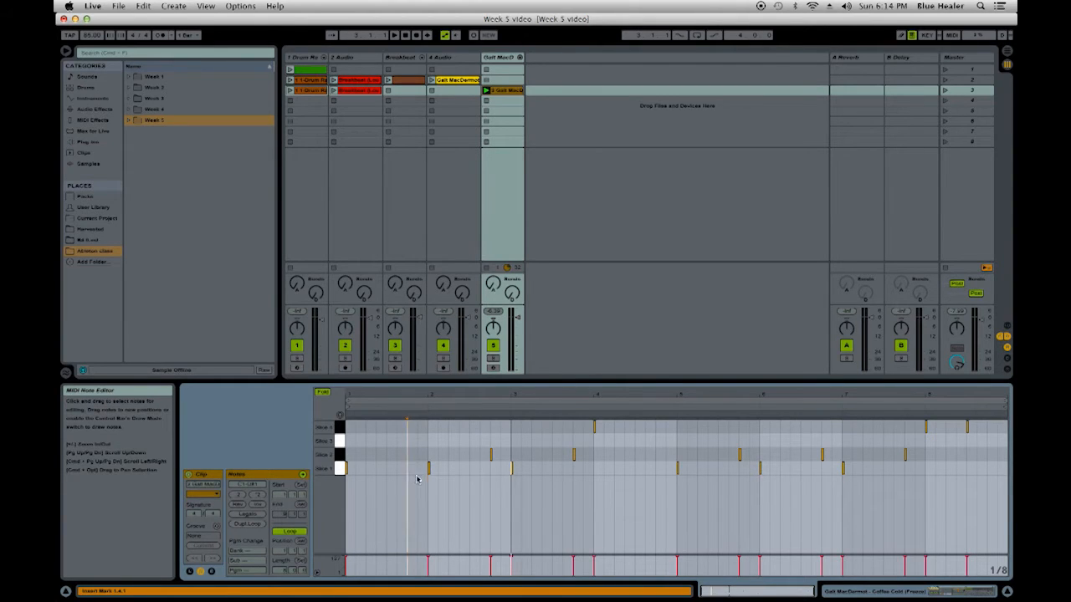
drag(424, 394, 424, 427)
drag(511, 394, 516, 394)
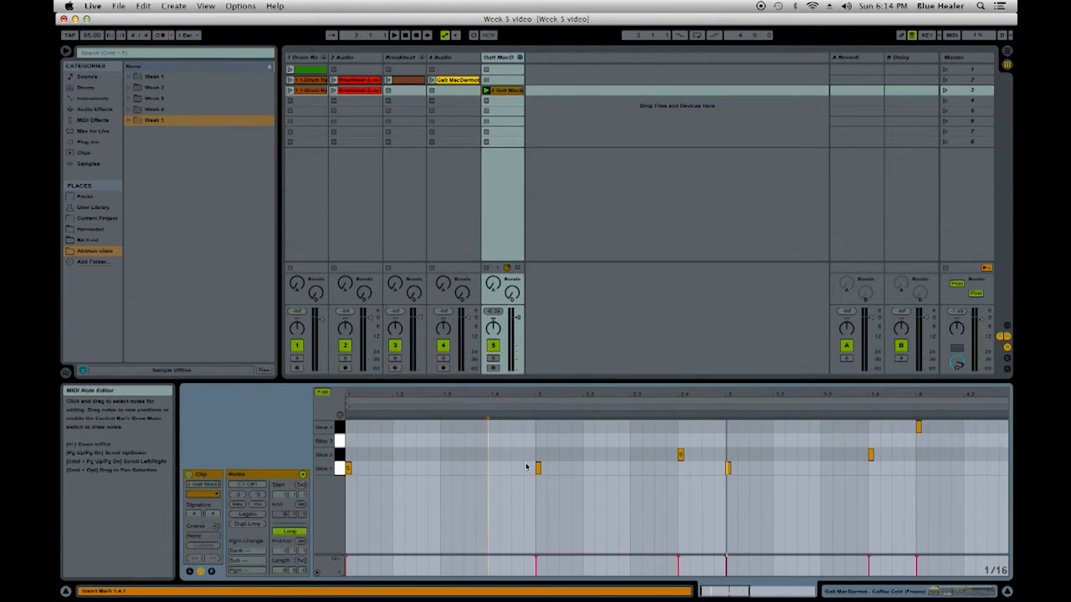
key(space)
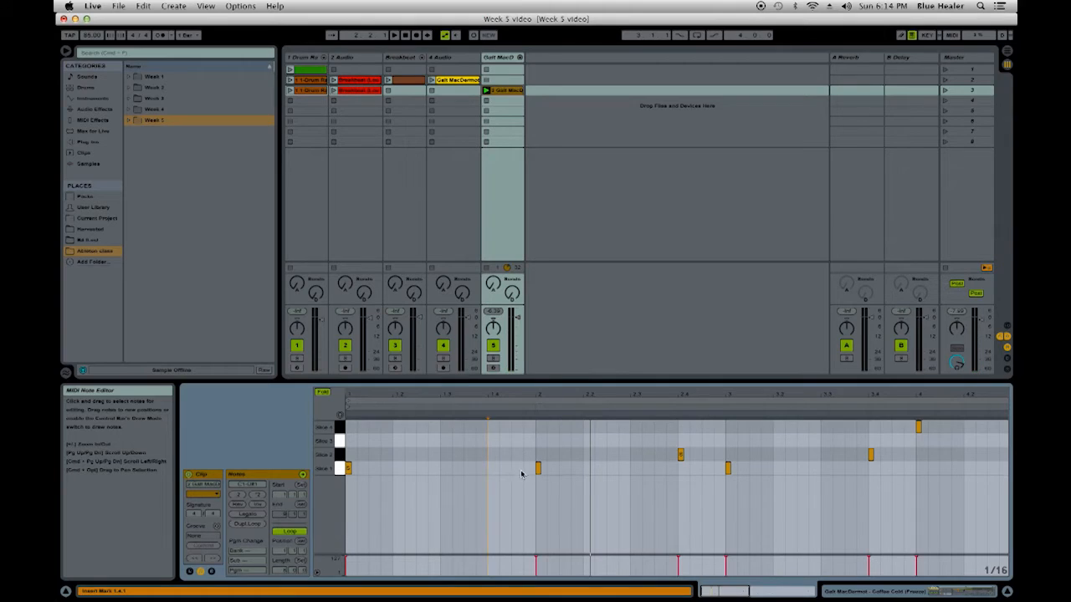
double_click(517, 468)
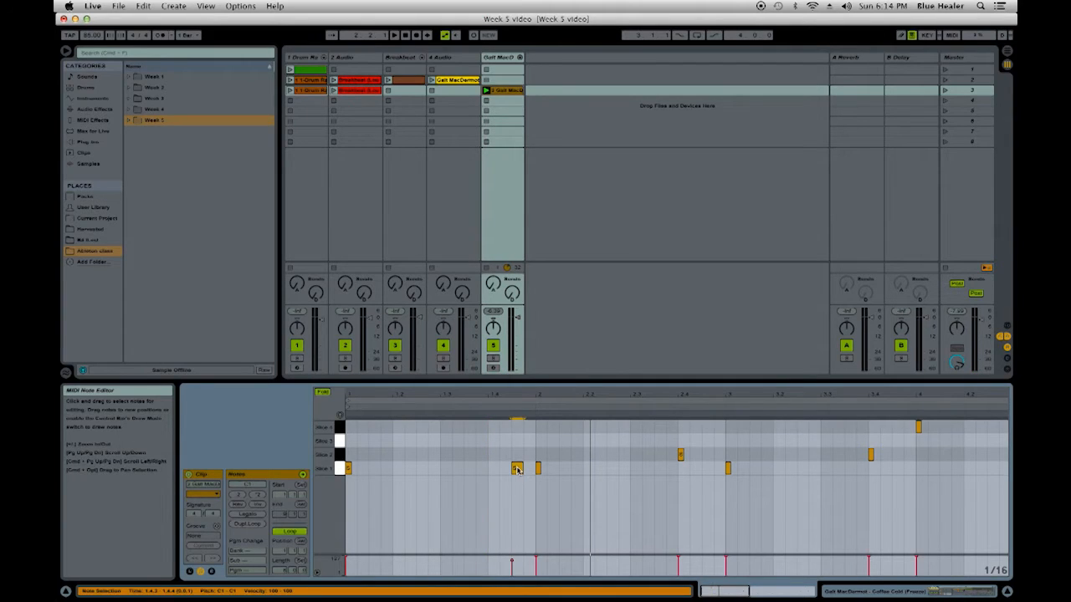
drag(512, 562, 512, 555)
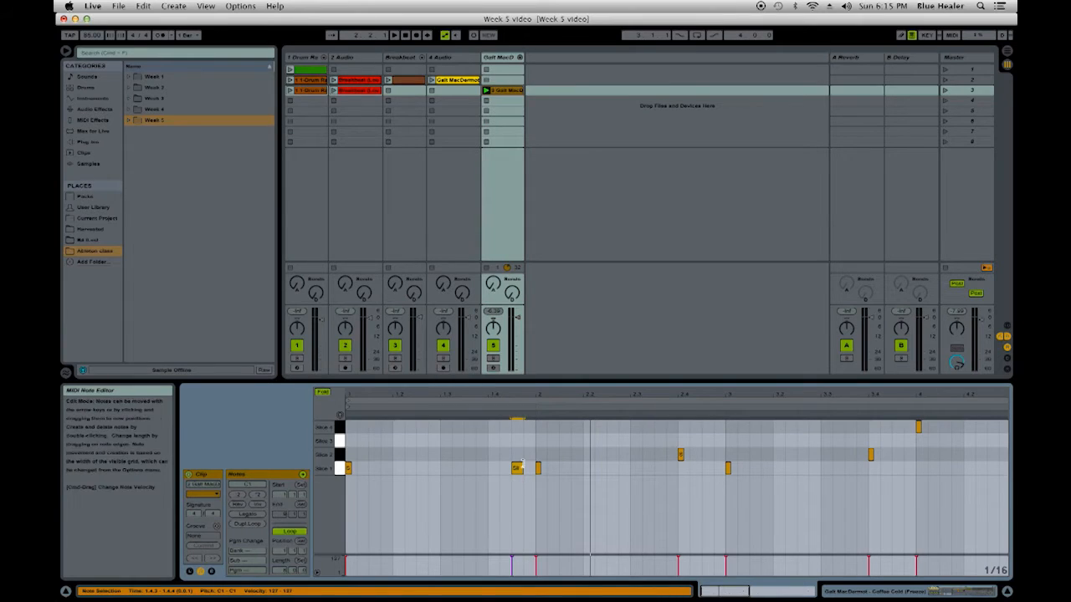
key(space)
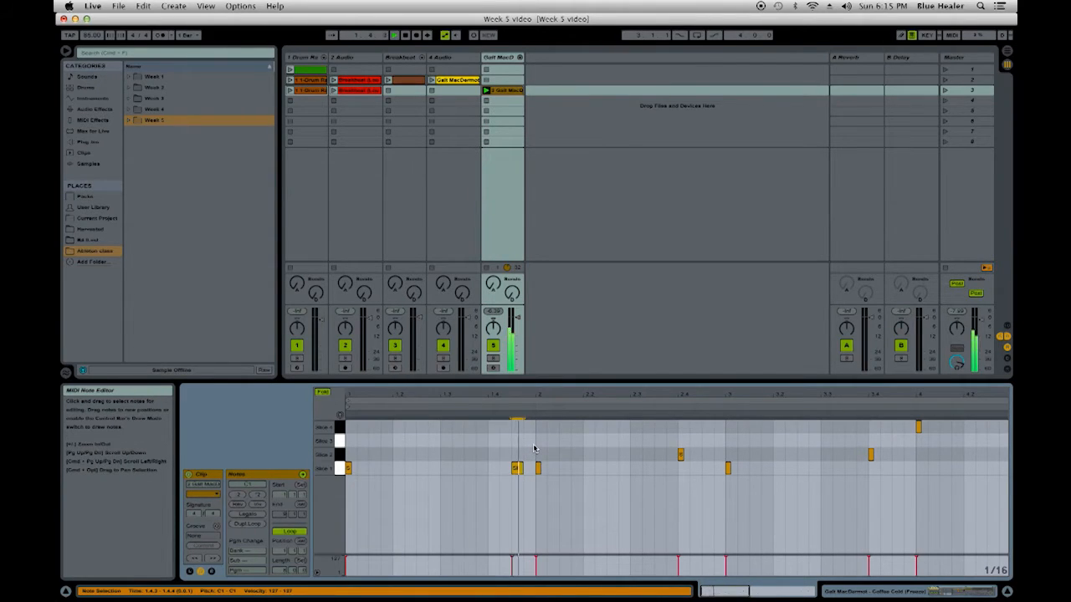
key(space)
double_click(517, 469)
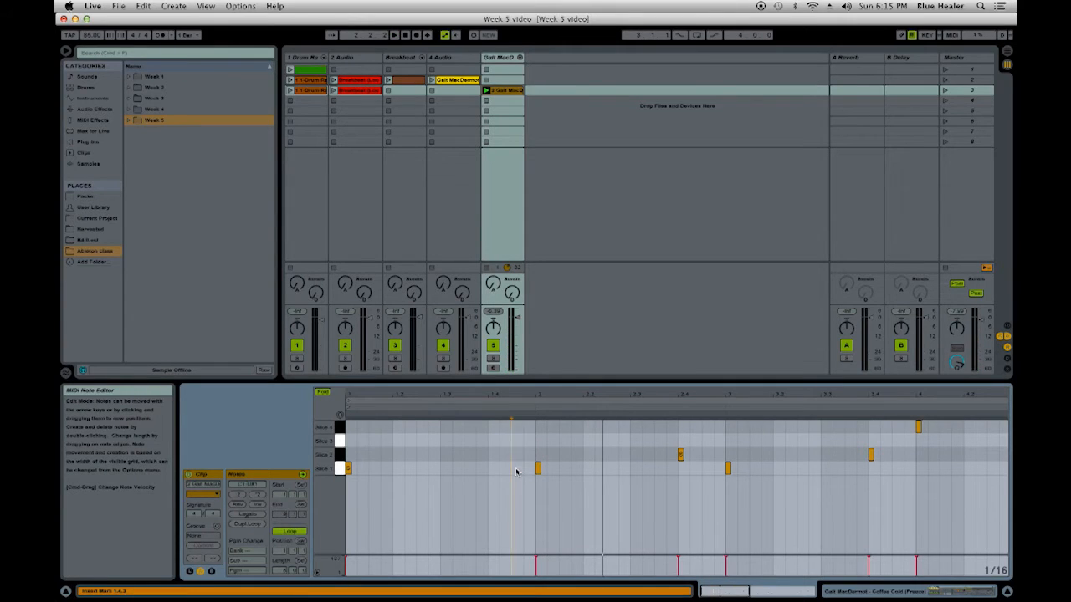
- Convert Slice 1's Simpler to a Sampler in the Galt MacDermot drum rack
double_click(502, 58)
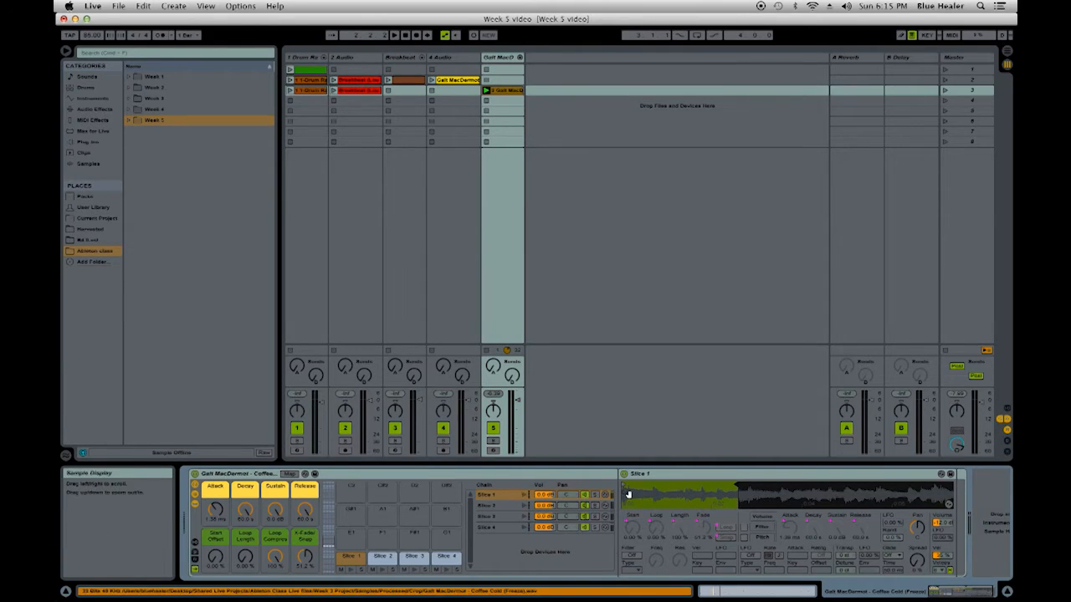
right_click(695, 477)
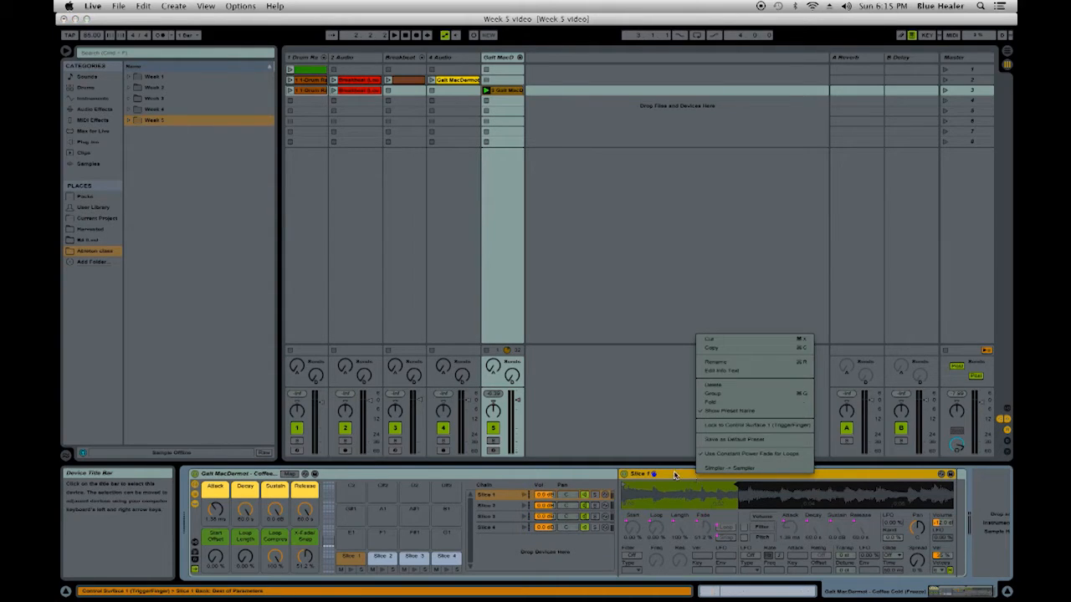
click(592, 474)
right_click(592, 474)
click(562, 473)
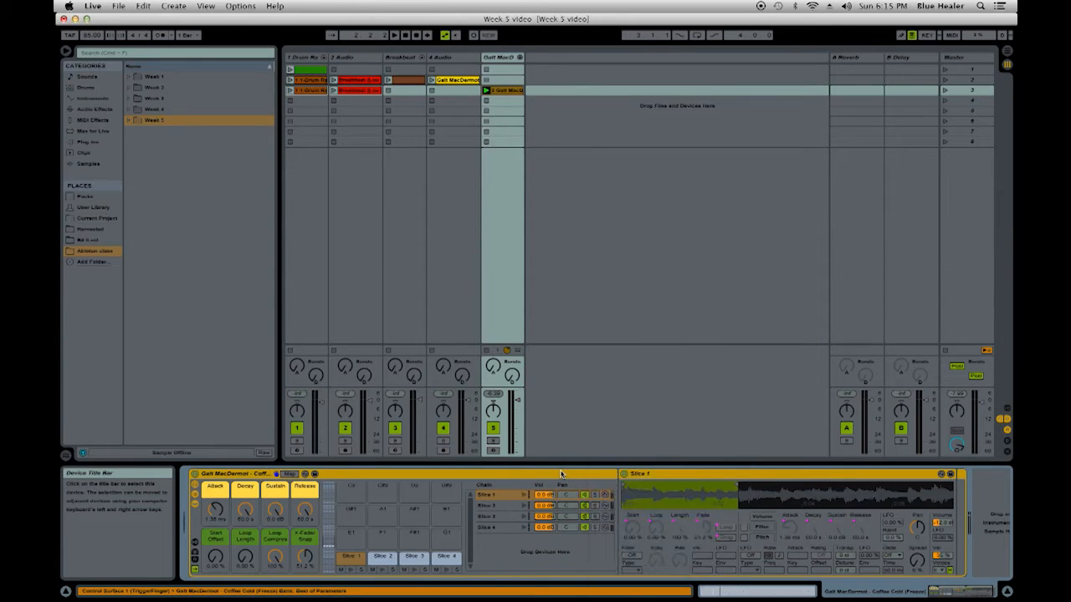
click(705, 475)
right_click(708, 474)
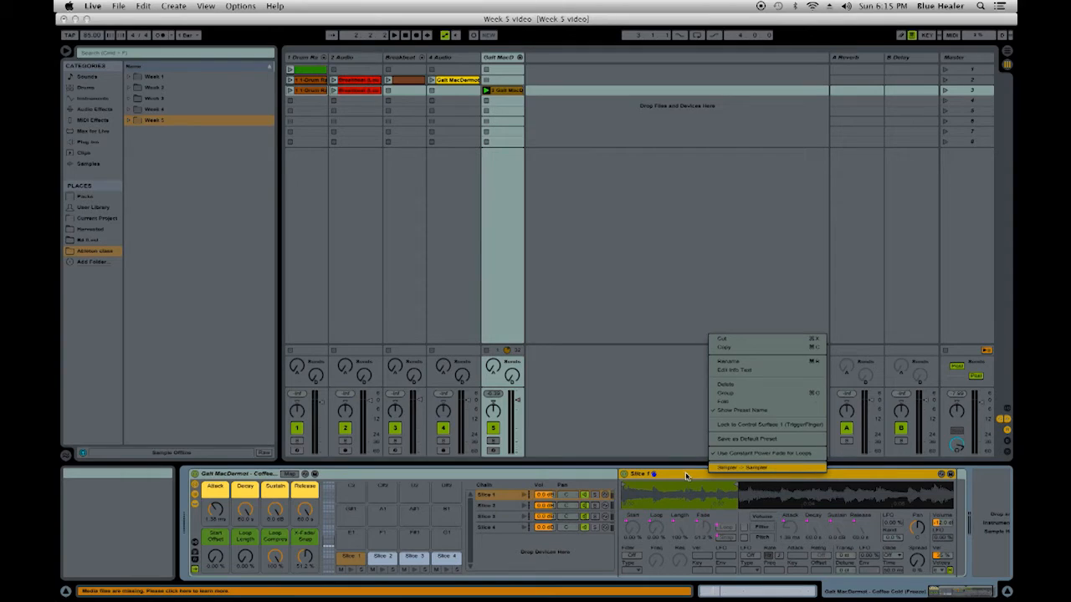
click(787, 474)
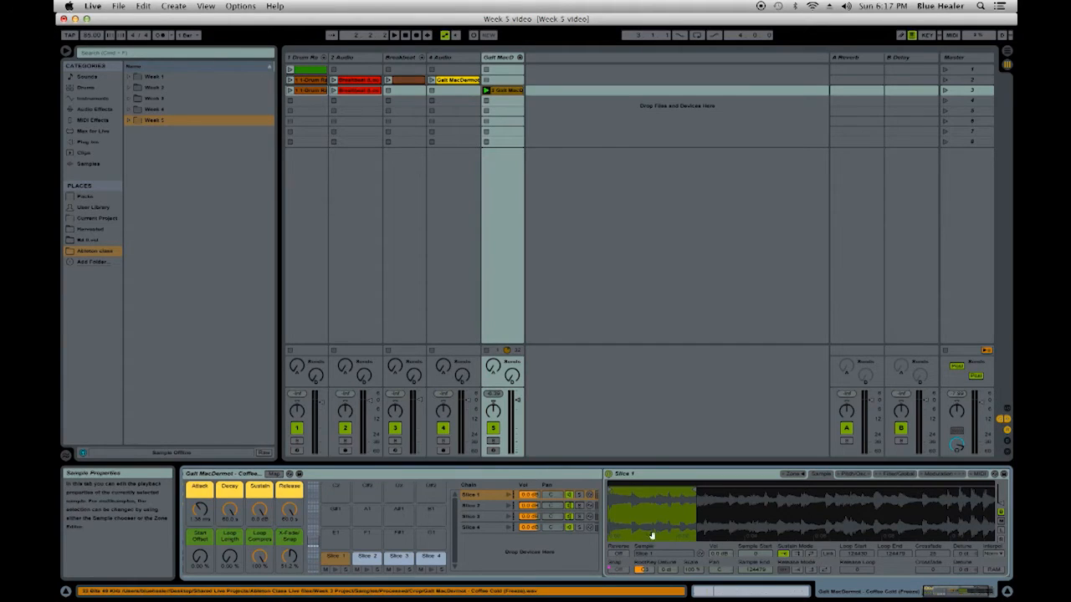
- Set the sustain mode of Slice 1's Sampler to back-and-forth looping and audition the Slice 1 pad
drag(694, 508, 701, 548)
drag(701, 510, 704, 536)
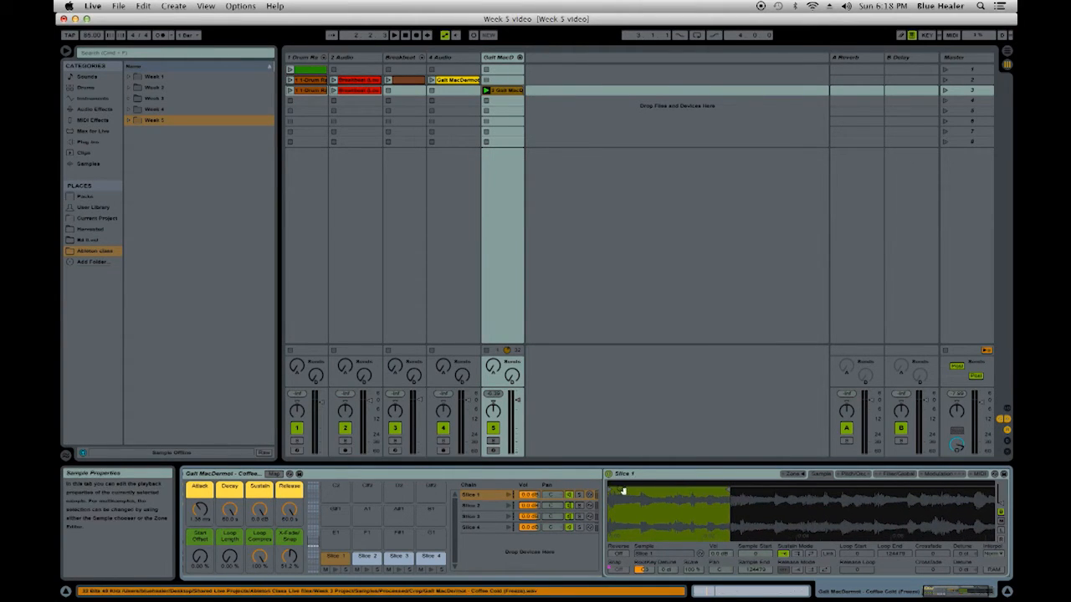
click(811, 554)
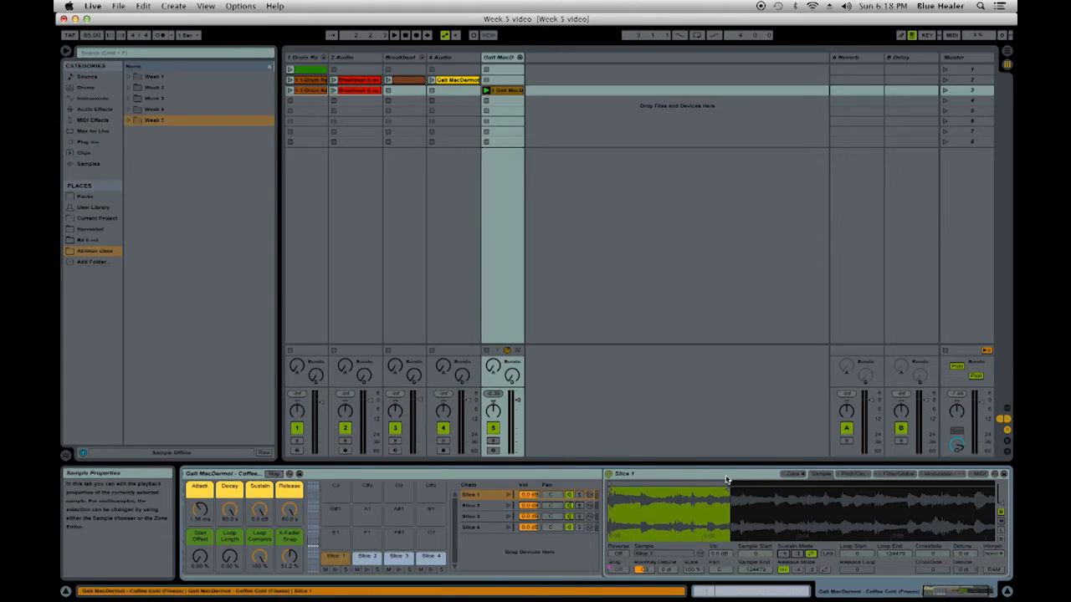
mouse_move(727, 485)
mouse_down()
mouse_move(699, 487)
mouse_move(759, 485)
mouse_up()
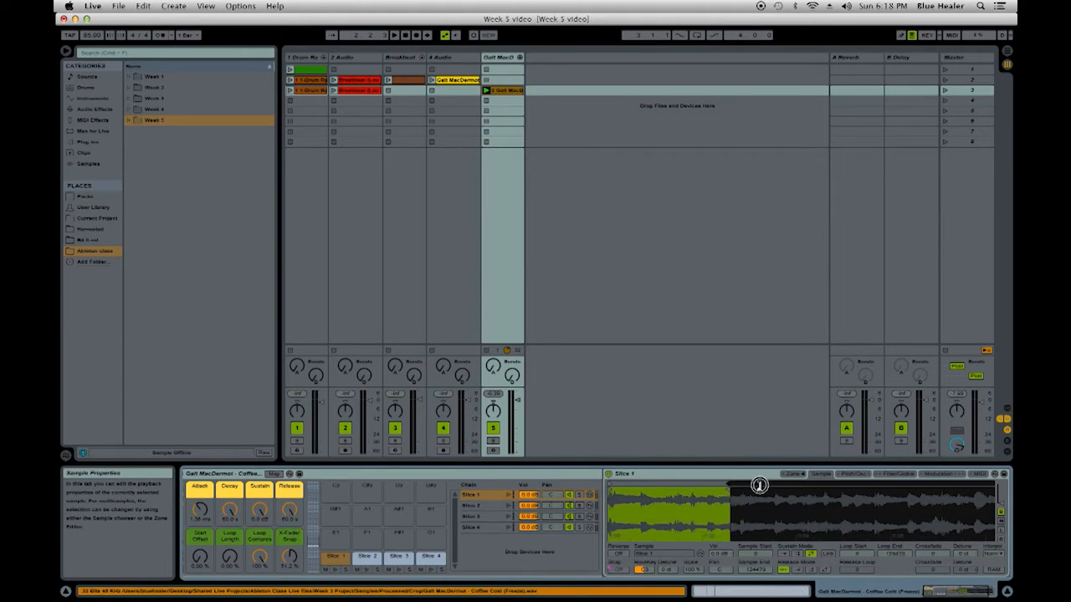
mouse_move(728, 484)
mouse_down()
mouse_move(708, 484)
mouse_move(770, 486)
mouse_up()
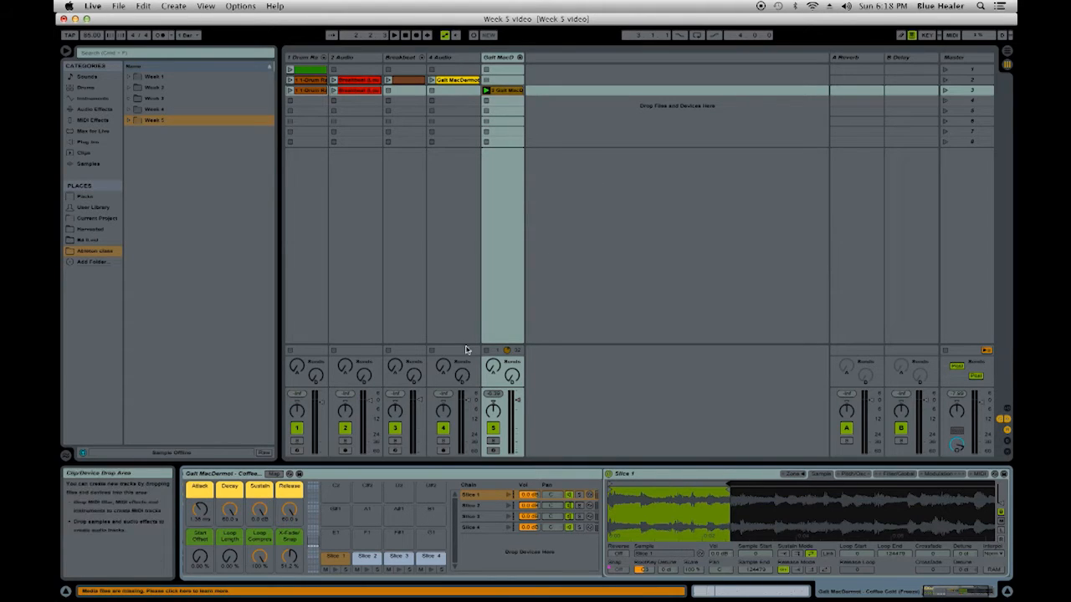
click(336, 568)
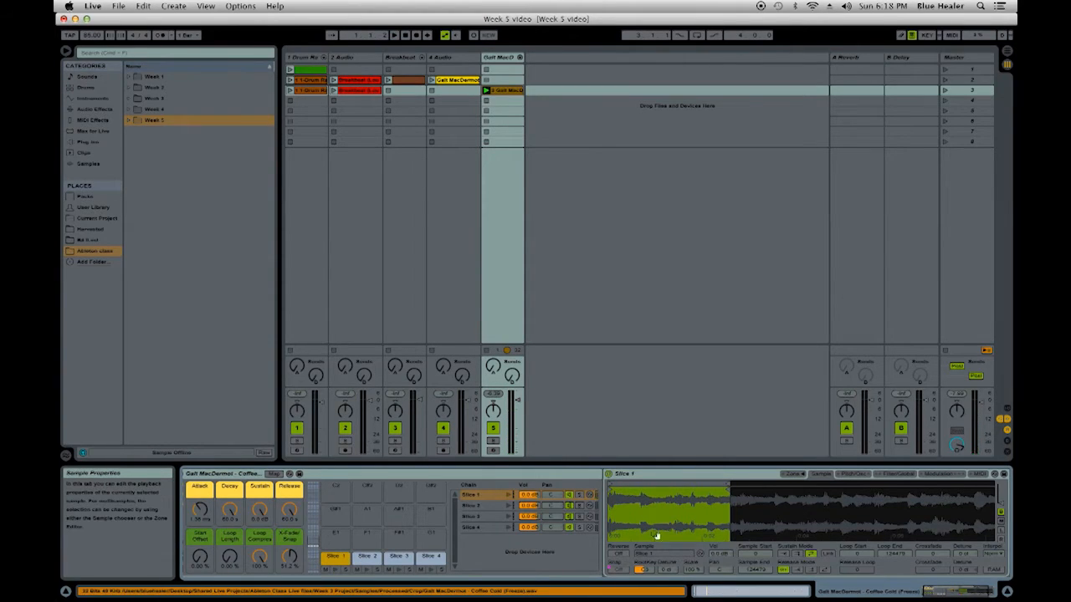
- Play the sliced MIDI clip through the gap before bar 2 to hear Slice 1 with its new sustain loop
double_click(505, 90)
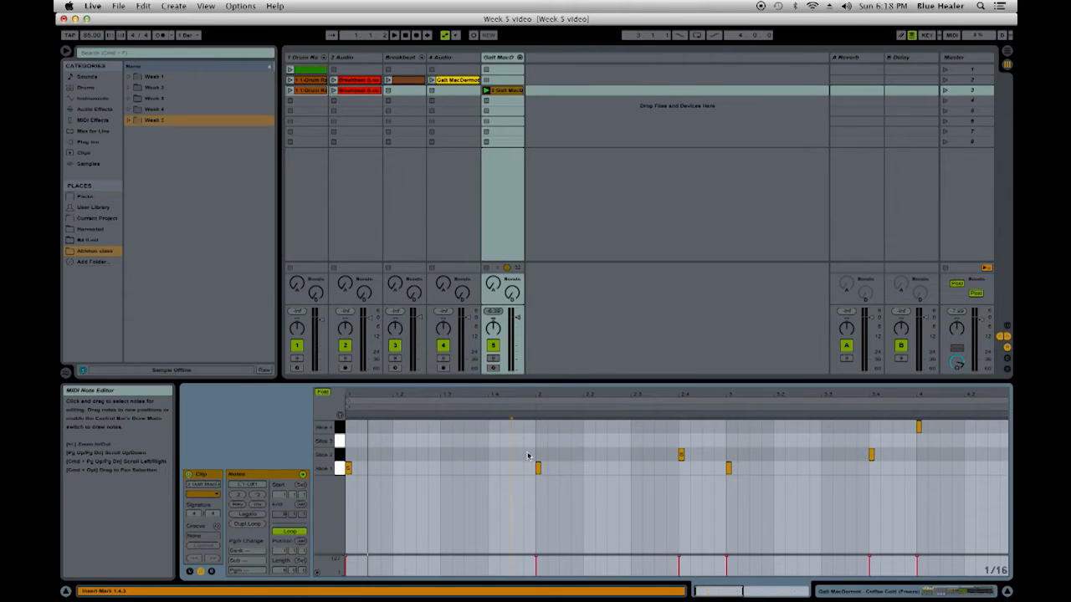
key(space)
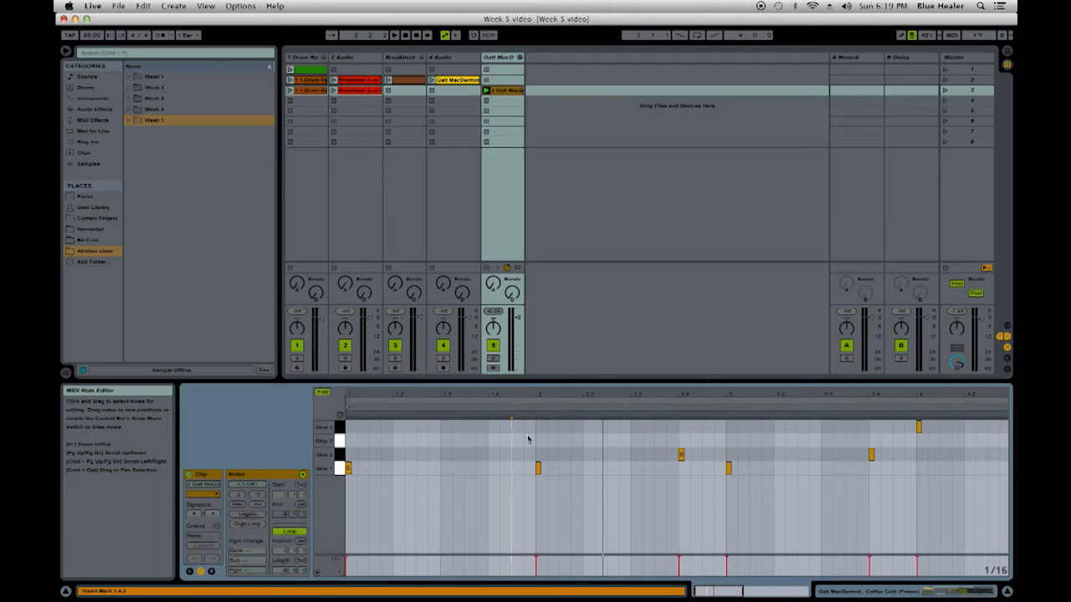
key(space)
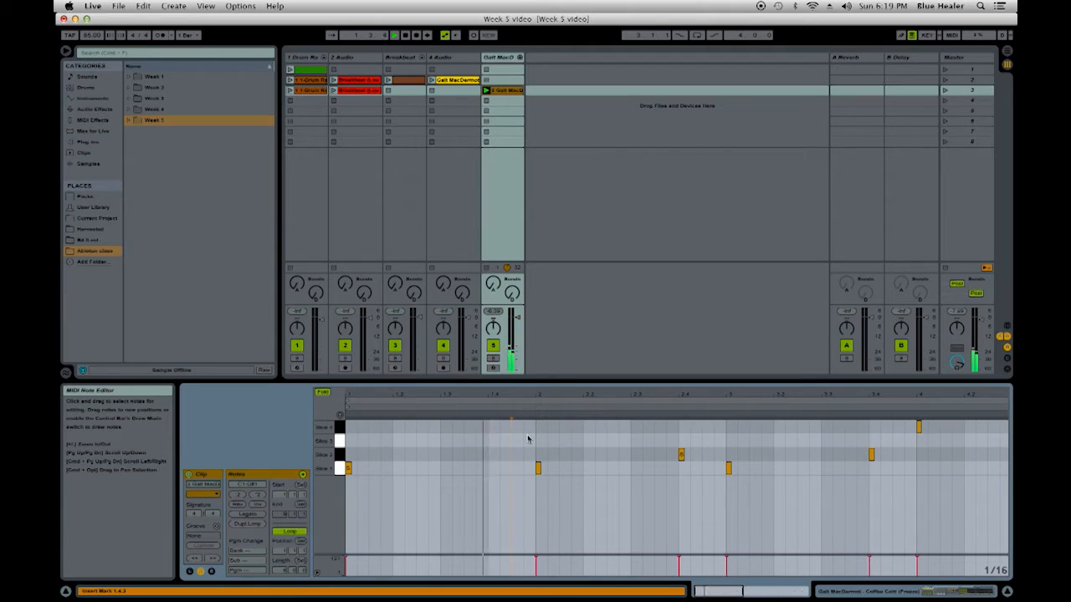
key(space)
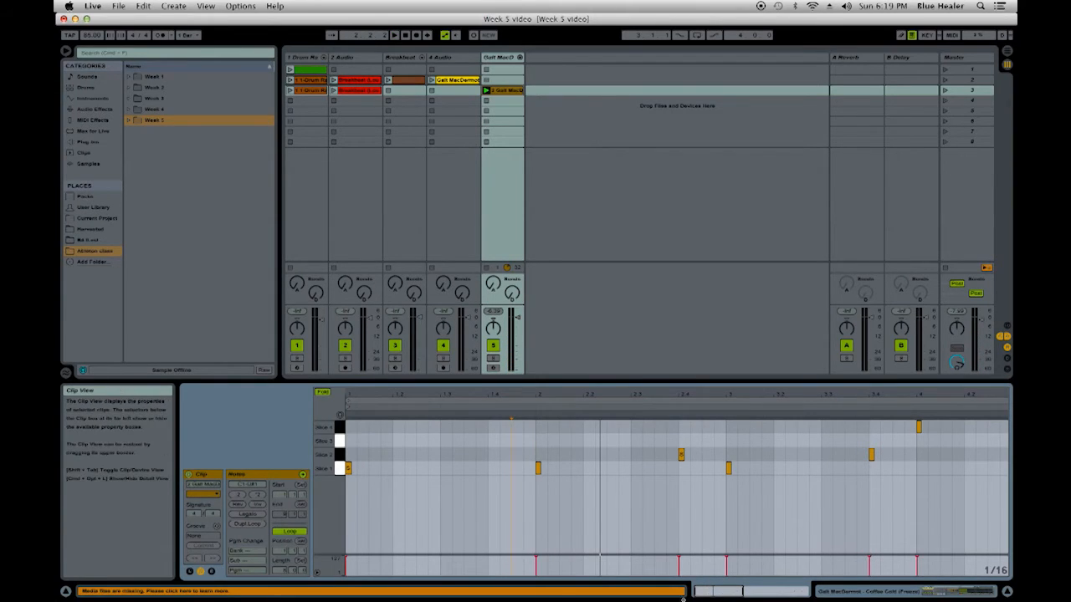
- Play the sliced MIDI clip with Slice 1's Sampler sustain loop switched off and its sample end moved to 134730
double_click(502, 57)
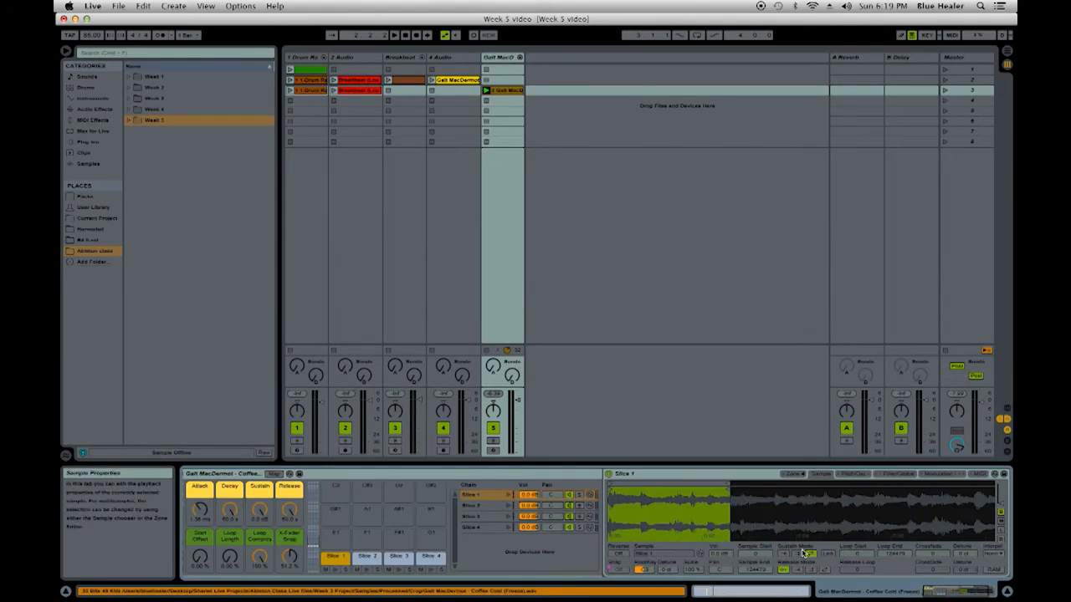
click(785, 554)
drag(729, 502, 804, 489)
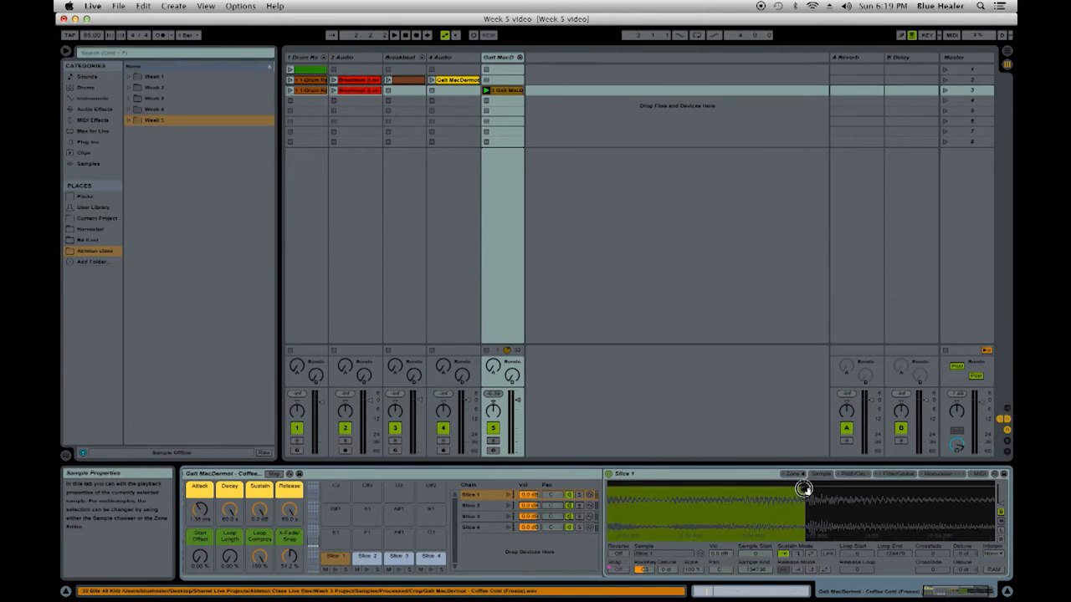
click(502, 90)
key(space)
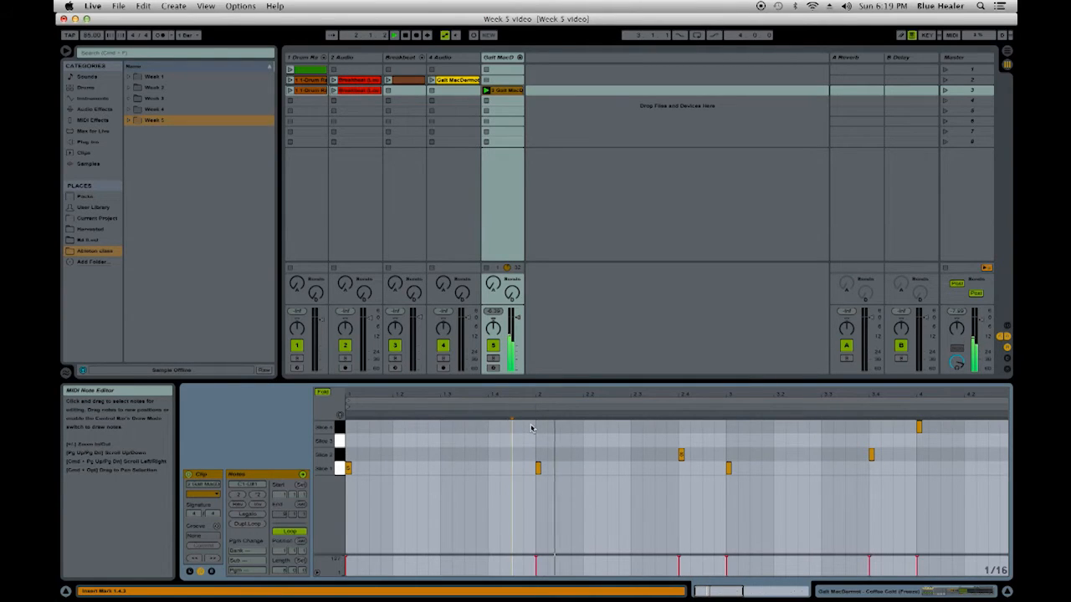
key(space)
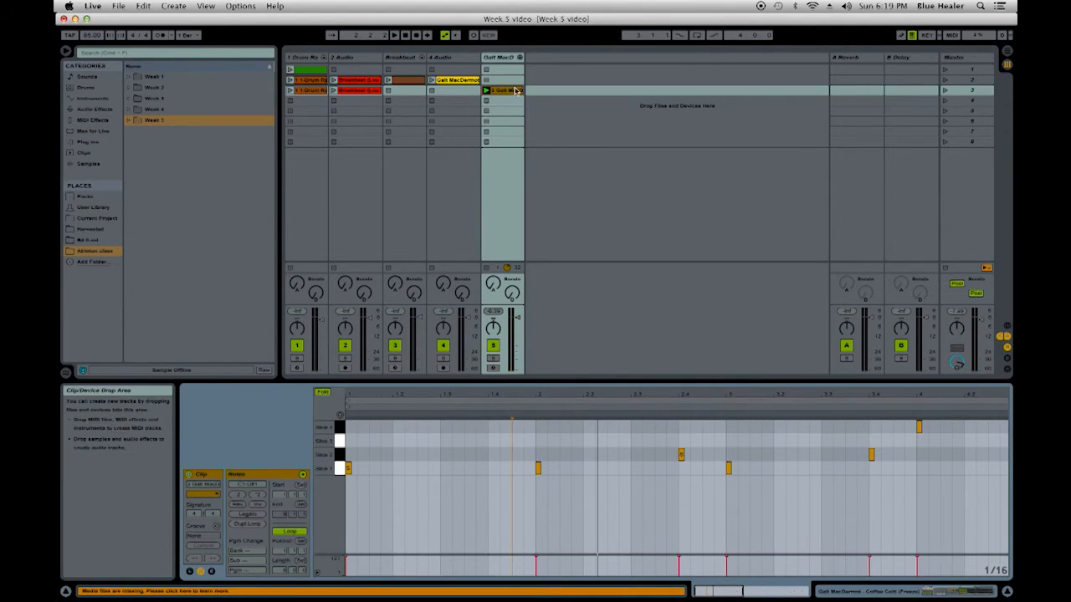
- Restore back-and-forth sustain looping on Slice 1's Sampler with the loop end at 134730, and replay the sliced MIDI clip
double_click(506, 57)
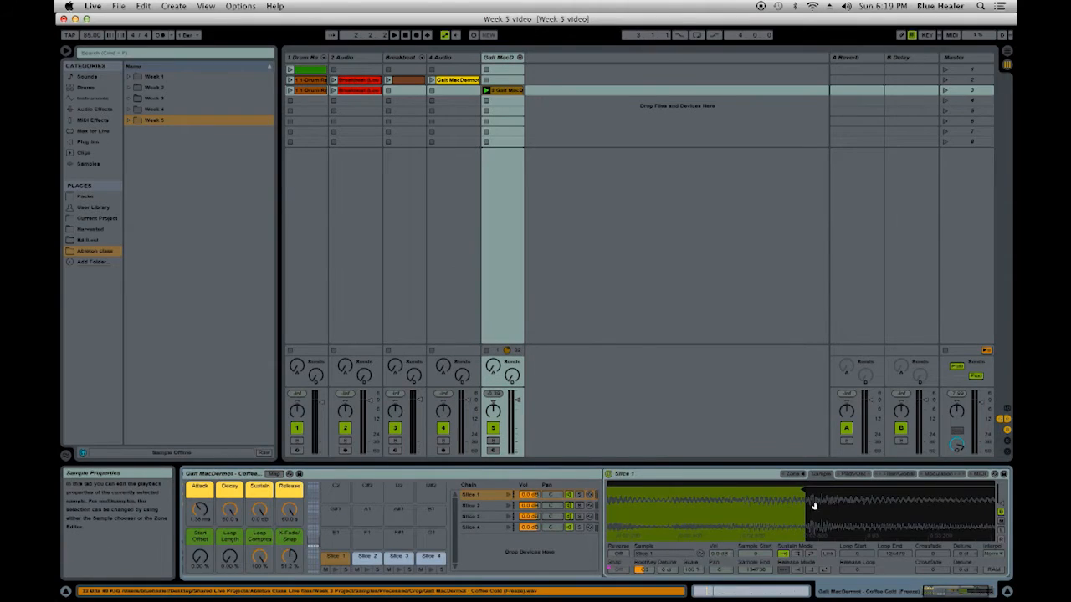
click(811, 554)
drag(700, 490, 763, 494)
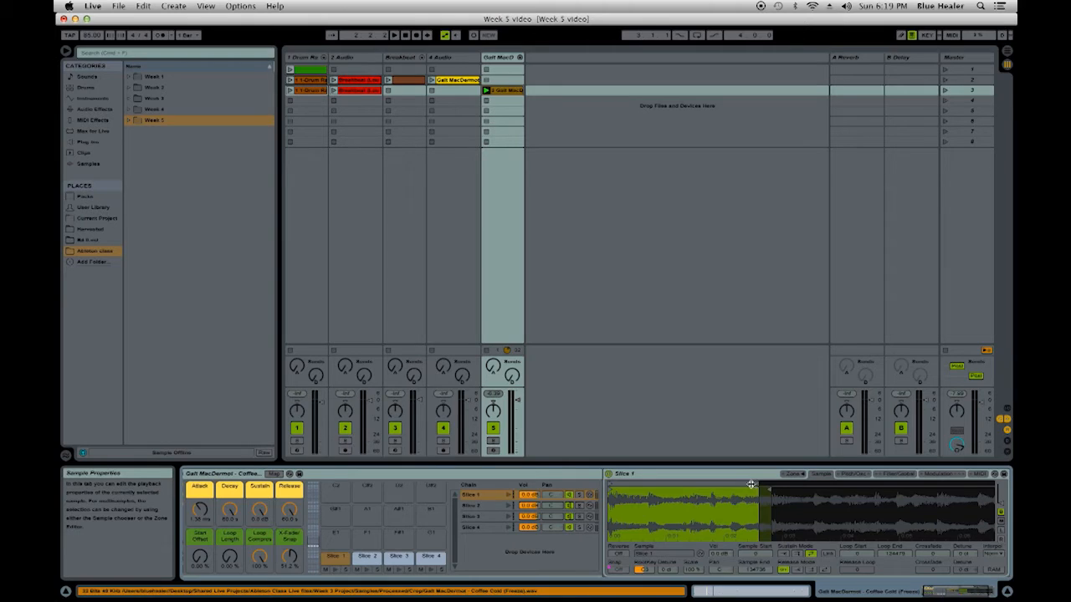
drag(755, 484, 777, 483)
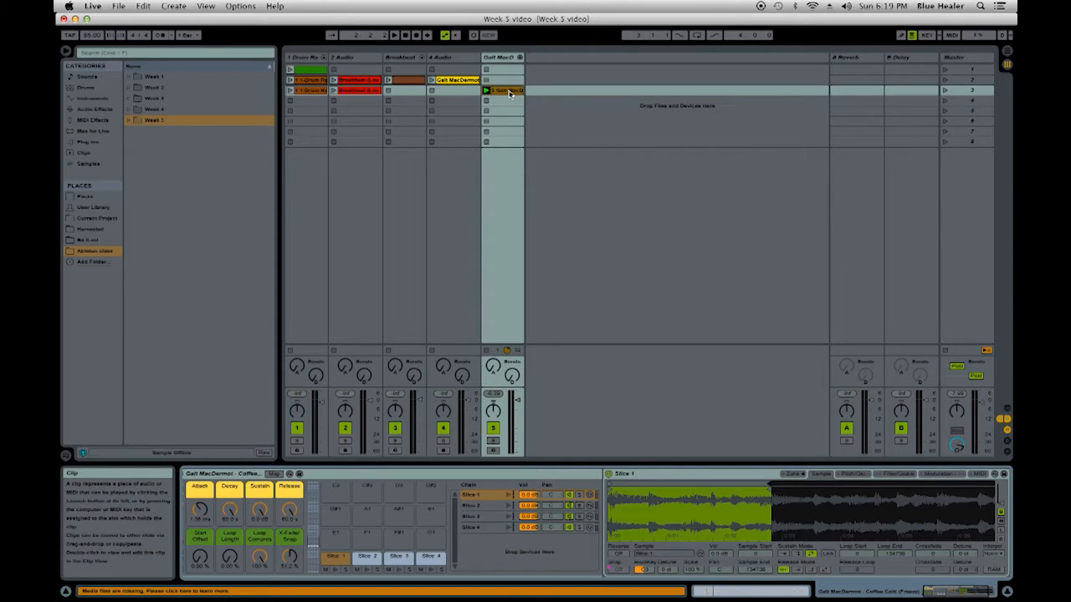
click(510, 93)
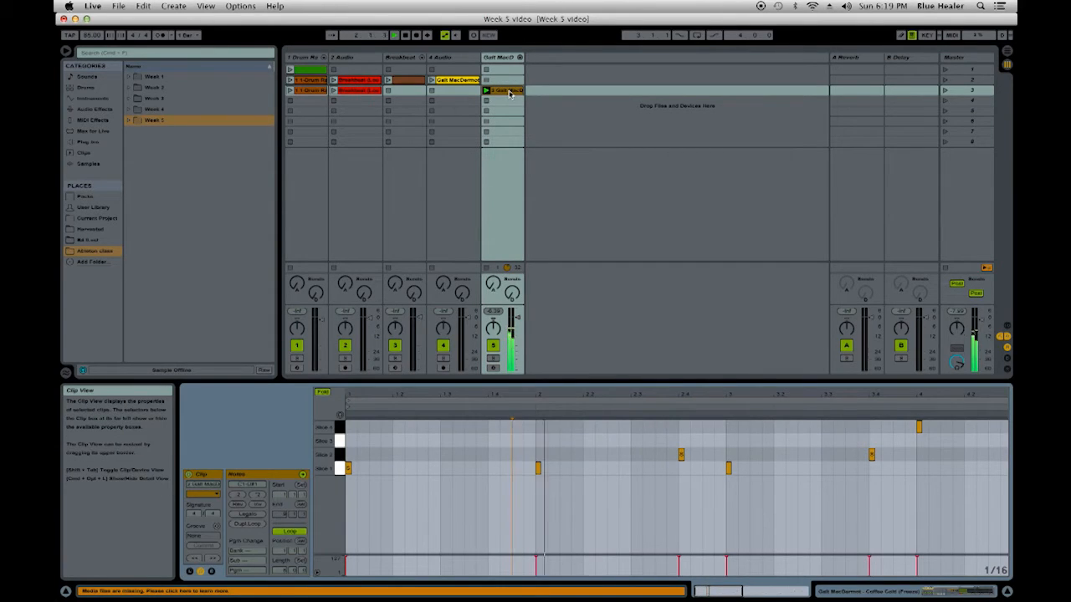
key(space)
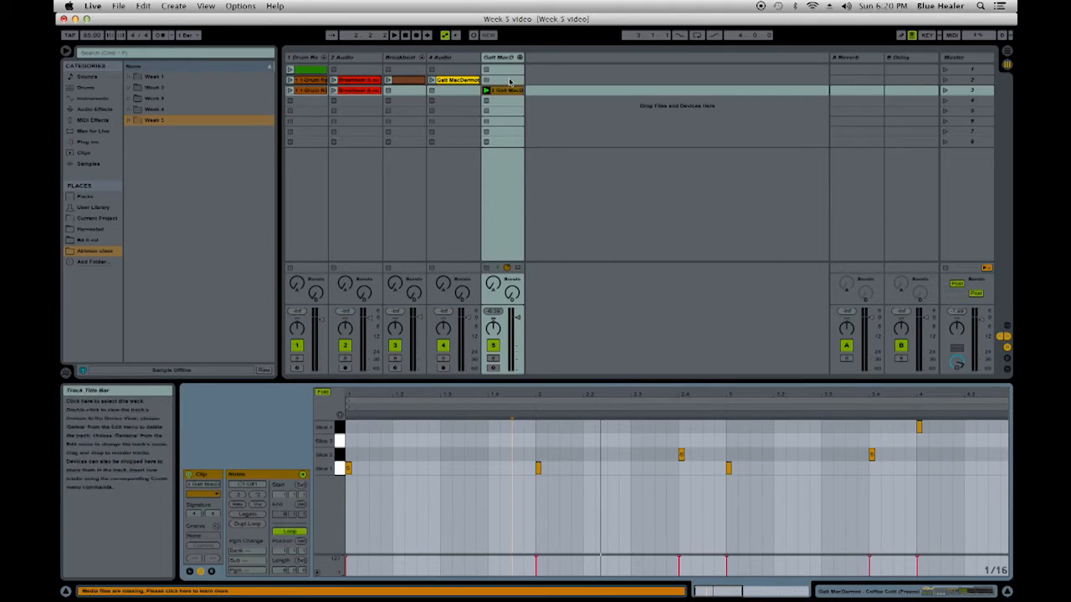
- Look through the devices on the Slice 2, Slice 3 and Slice 4 pads, return to Slice 1, and stop the sliced track's clip
click(512, 60)
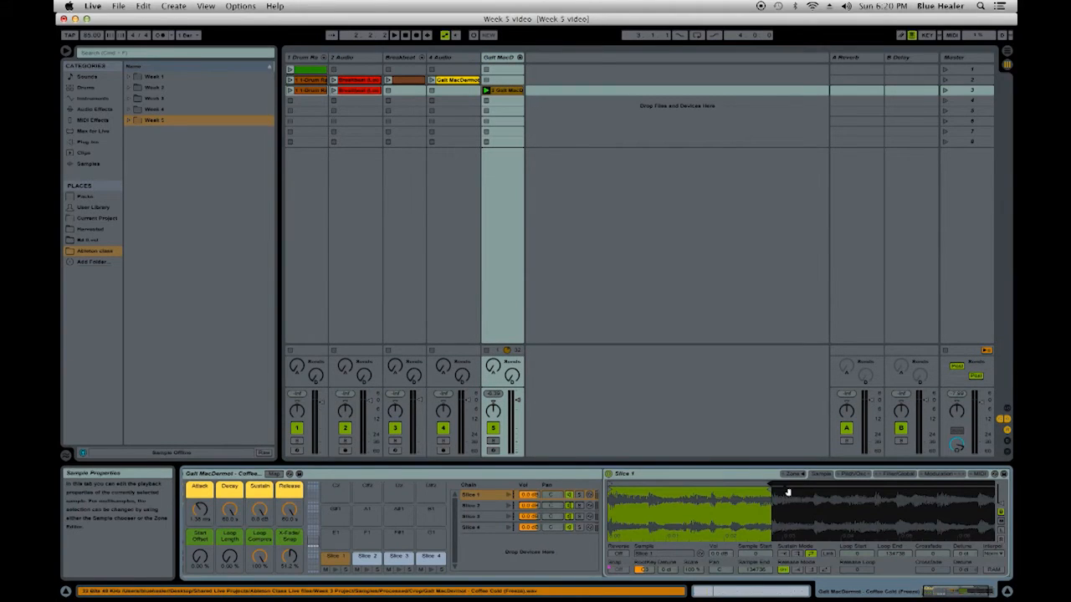
click(368, 559)
click(399, 557)
click(430, 557)
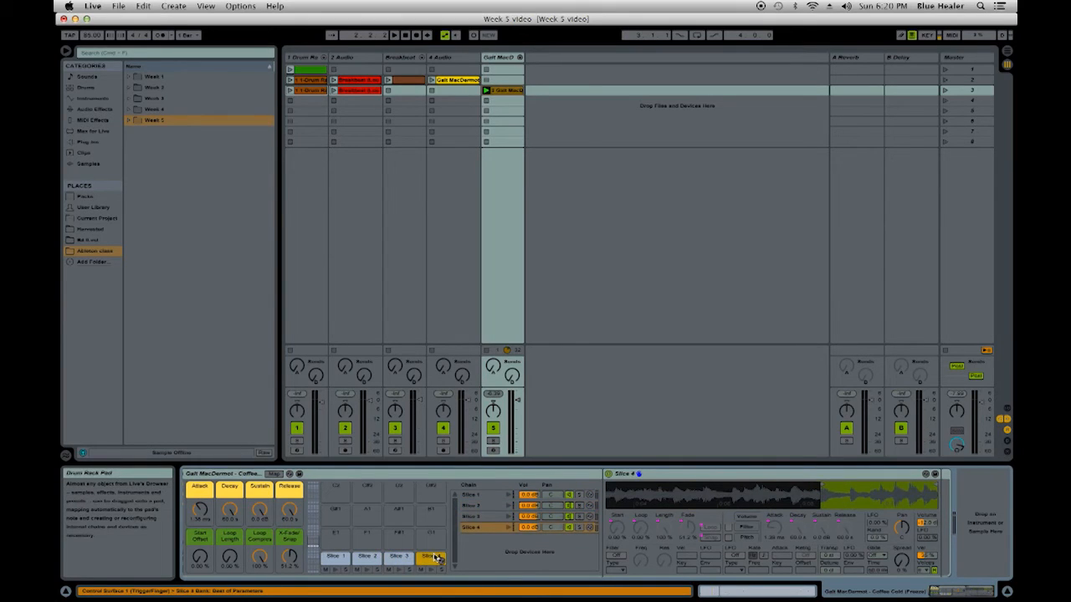
click(398, 557)
click(367, 557)
click(334, 558)
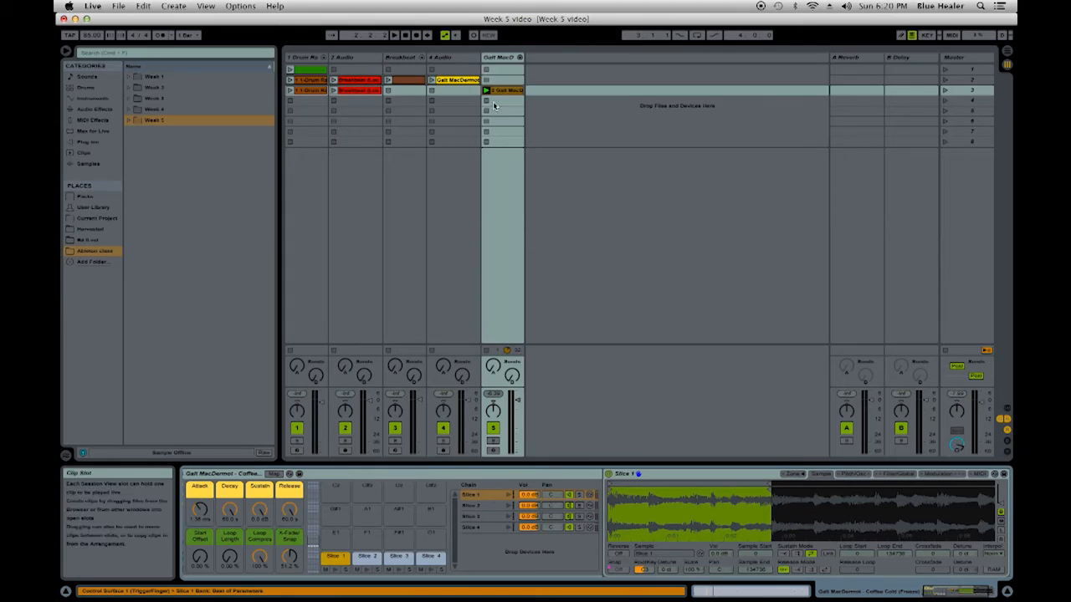
click(488, 101)
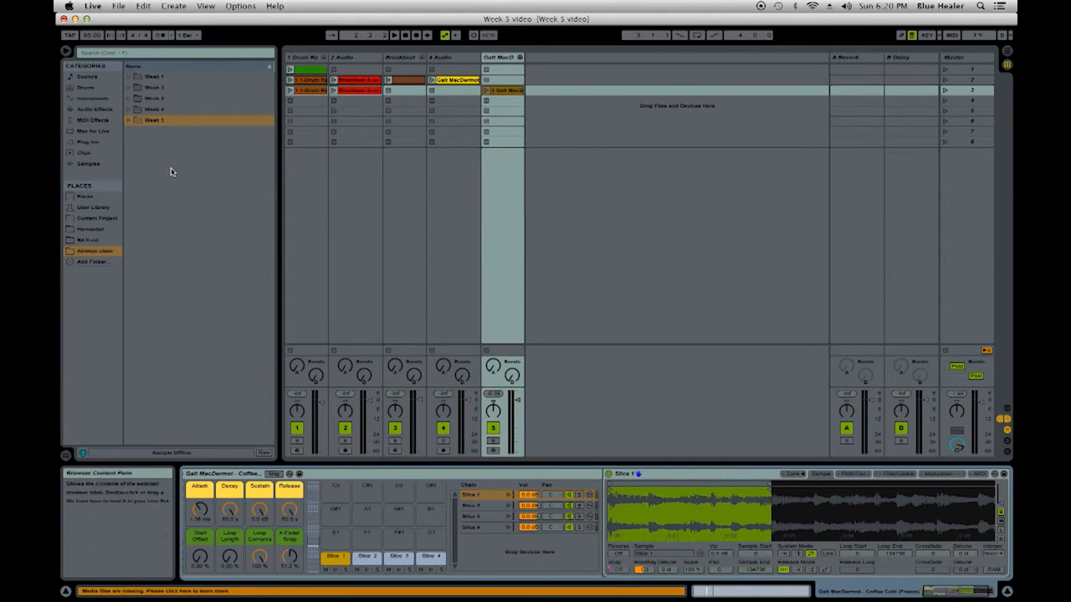
- Load the Inspectah Deck R.e.c Room (Acapella) MP3 from the Week 5 folder onto a new audio track and audition the clip
click(128, 123)
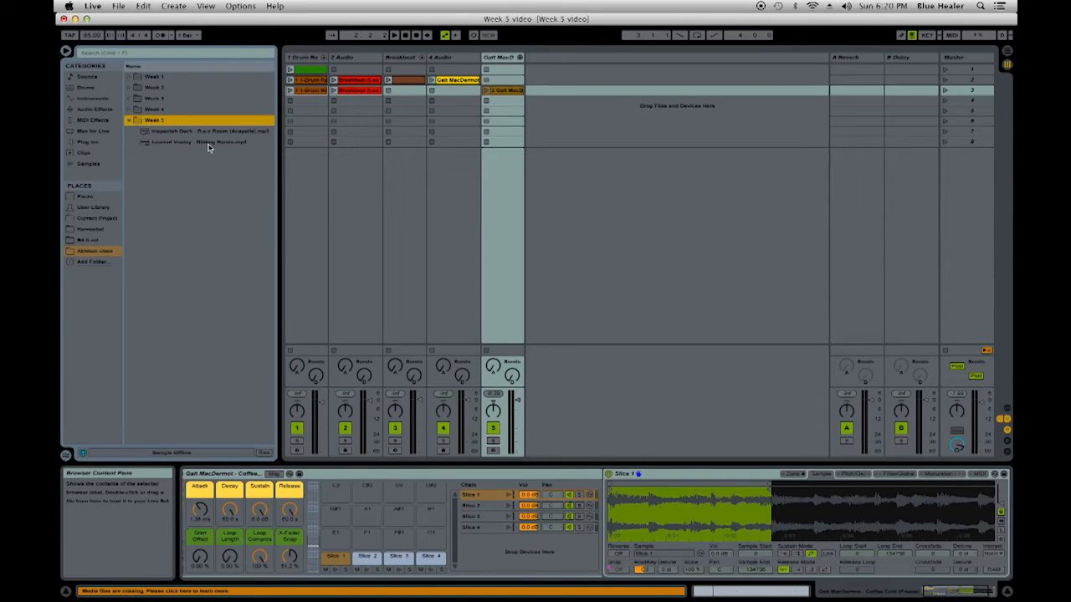
click(149, 131)
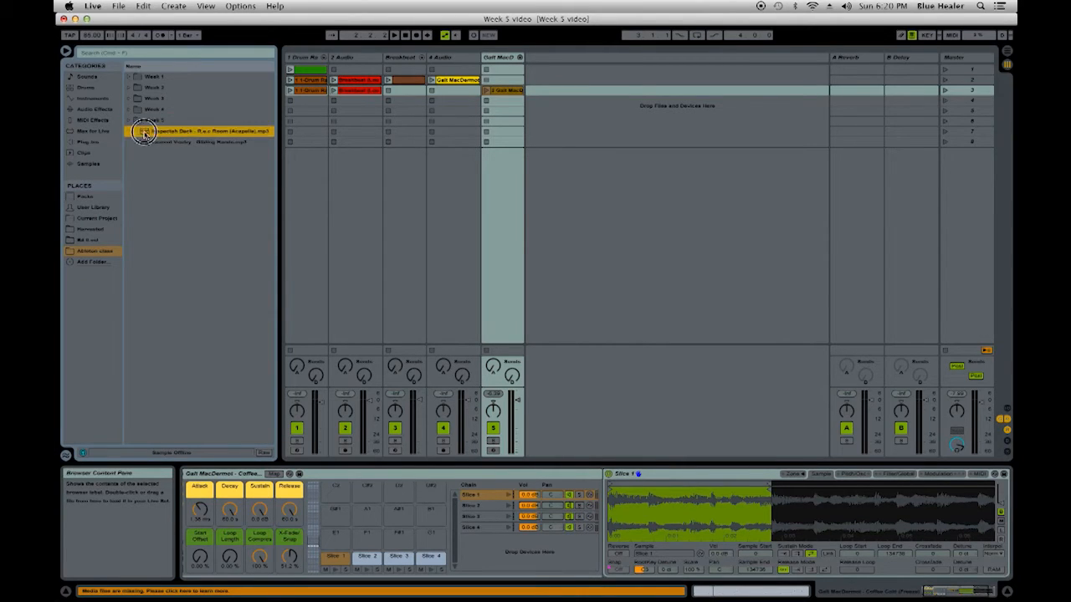
drag(549, 63, 549, 72)
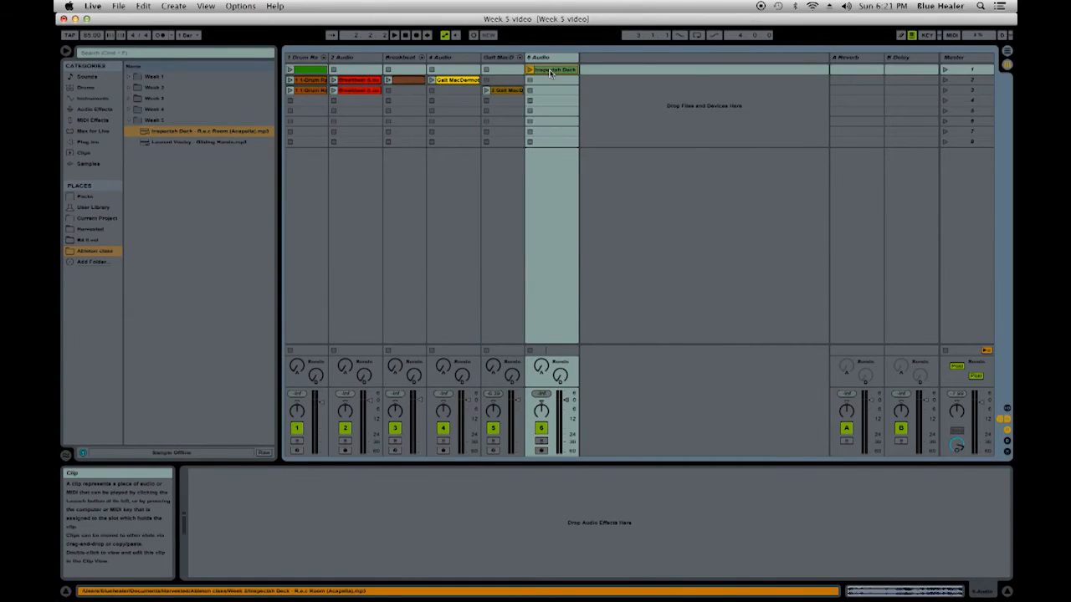
double_click(550, 72)
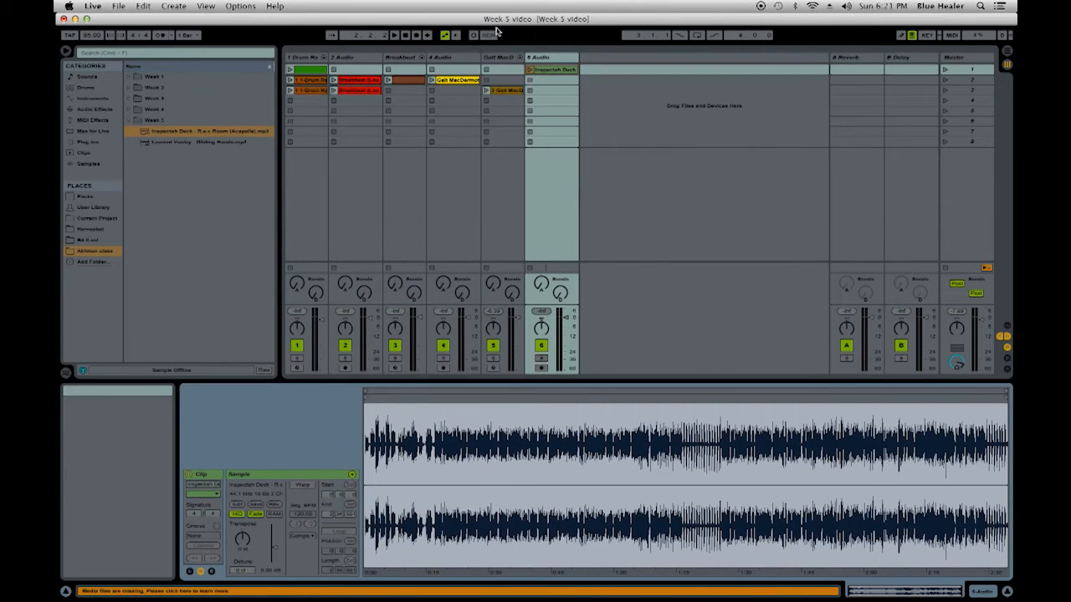
click(530, 69)
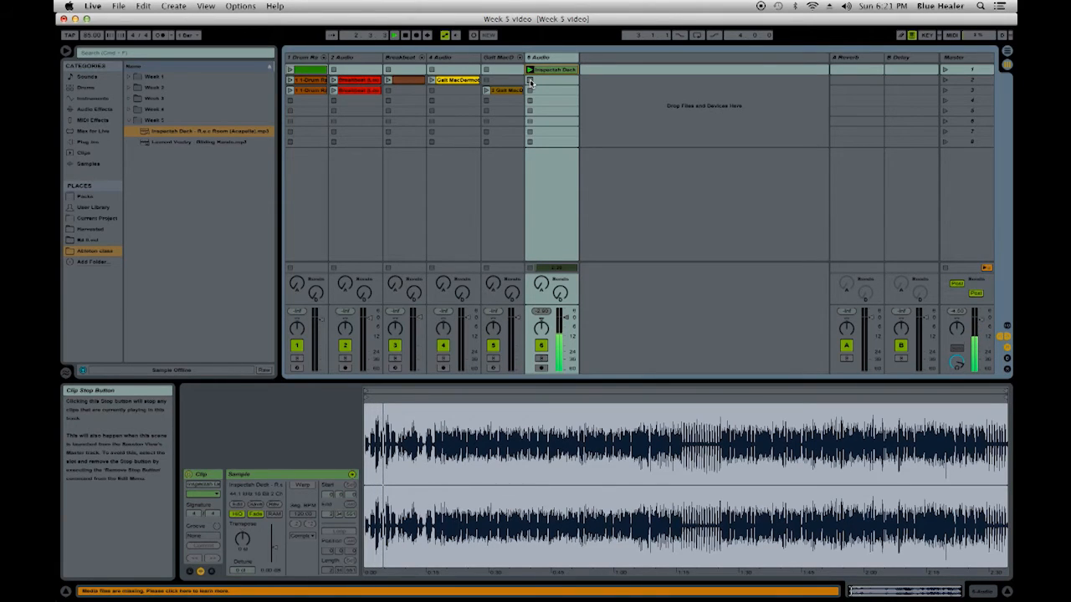
click(530, 80)
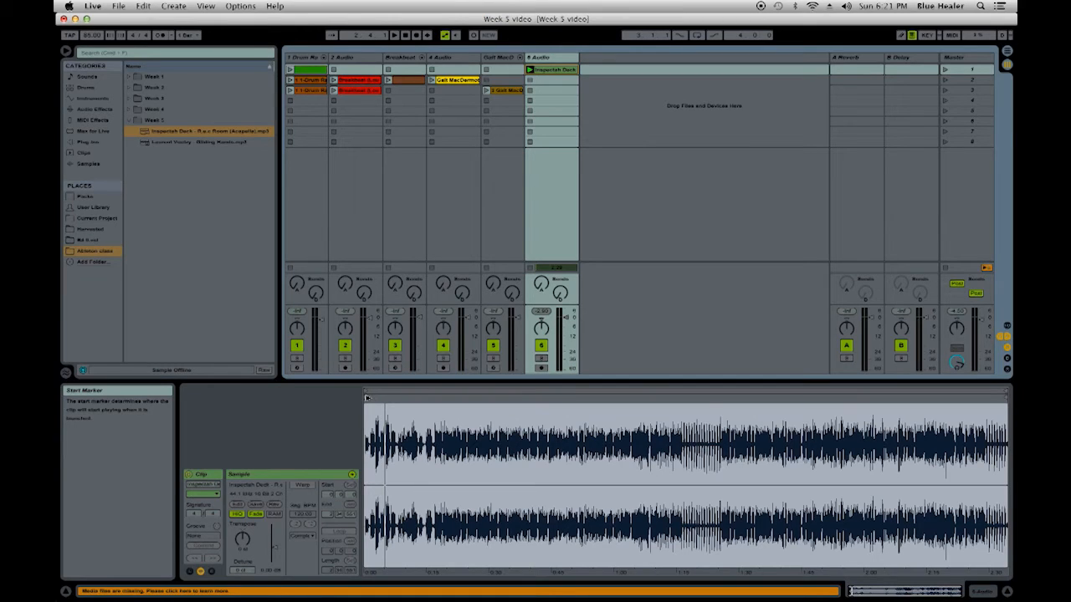
- Move the acapella clip's start marker to about 0:54 and play the clip from there
mouse_move(366, 399)
mouse_down()
mouse_move(575, 404)
mouse_move(576, 494)
mouse_up()
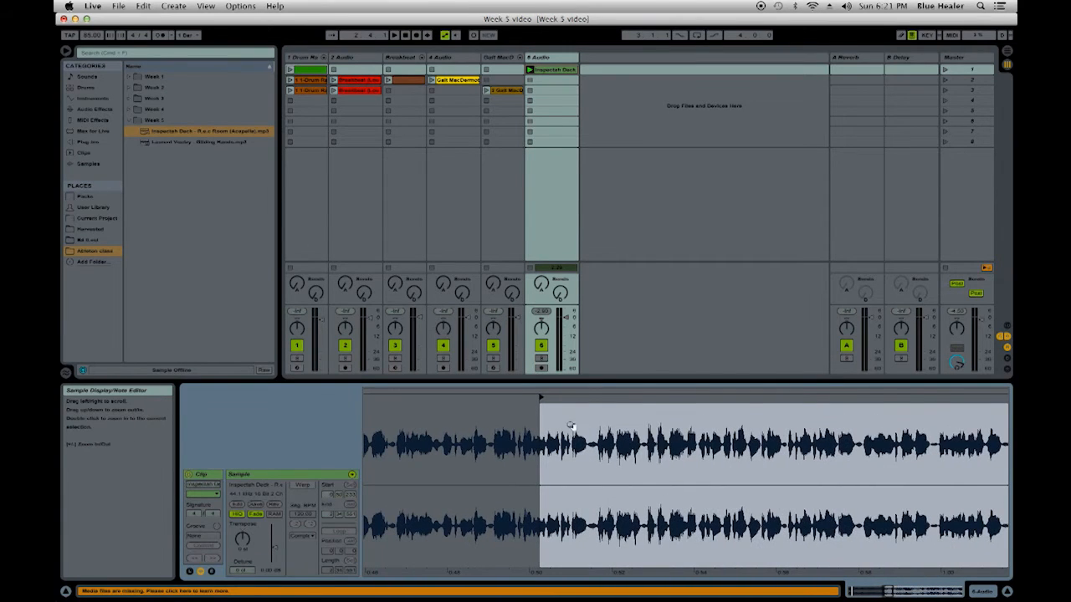
drag(542, 399, 690, 393)
drag(809, 435, 603, 435)
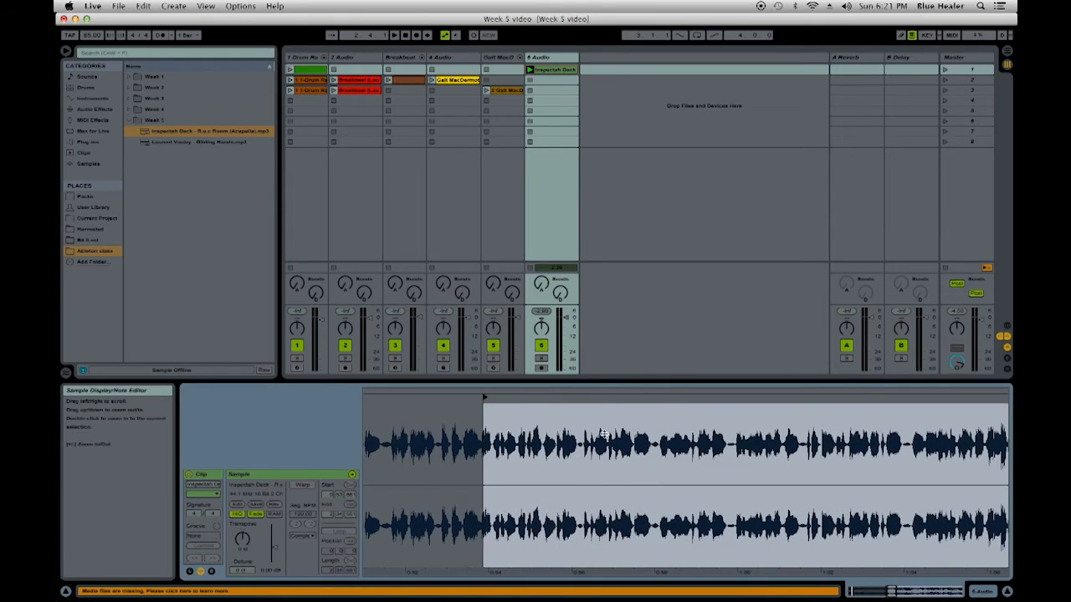
click(530, 71)
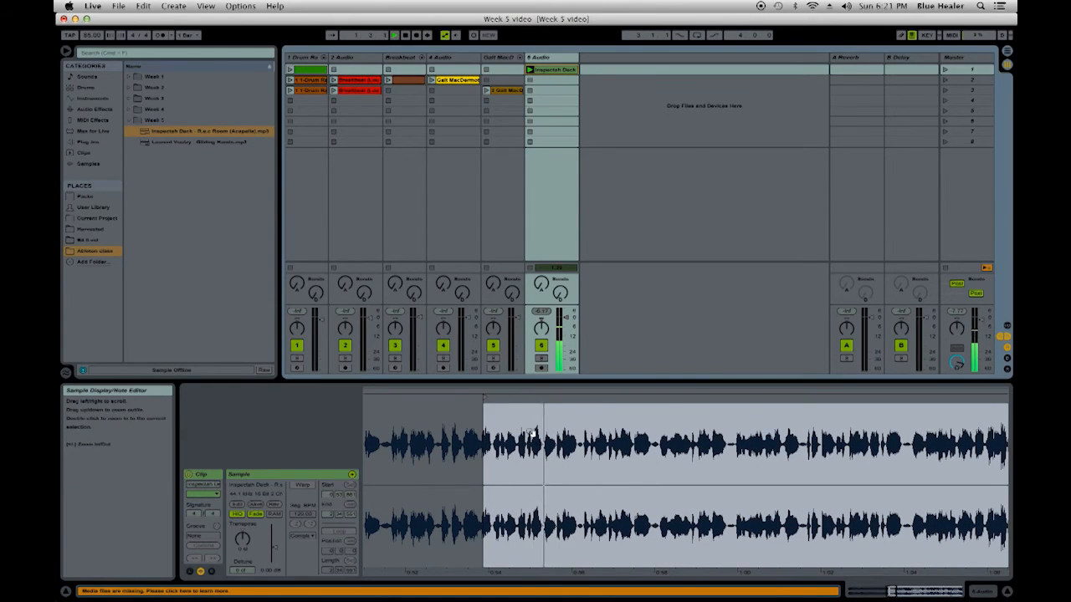
- Refine the acapella clip's start marker to the silence just before the vocal phrase at about 0:55.3 and check it by playback
drag(486, 395, 536, 391)
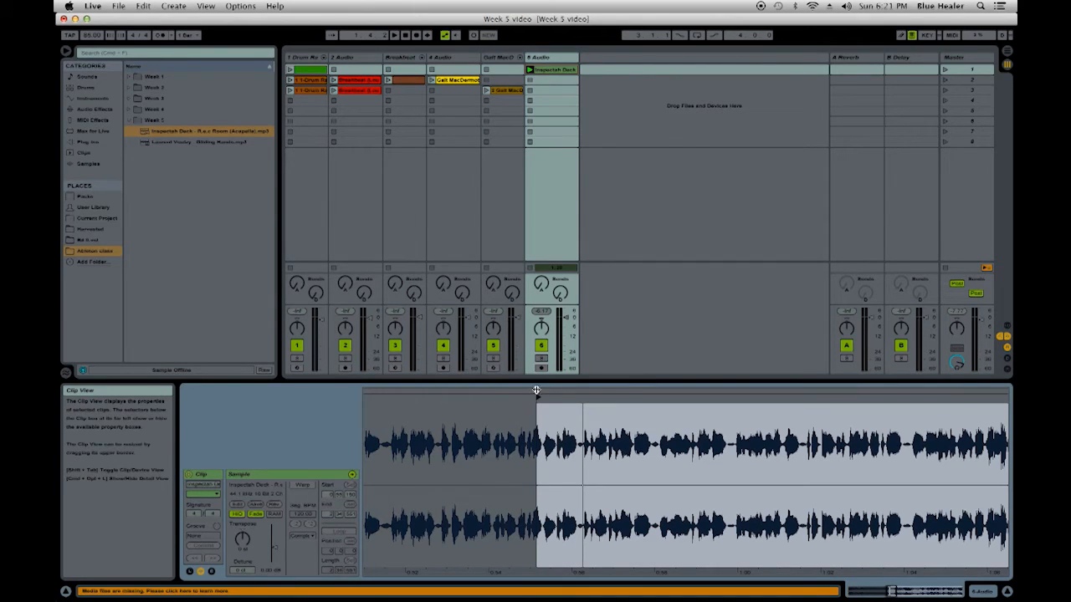
key(space)
drag(551, 429, 550, 489)
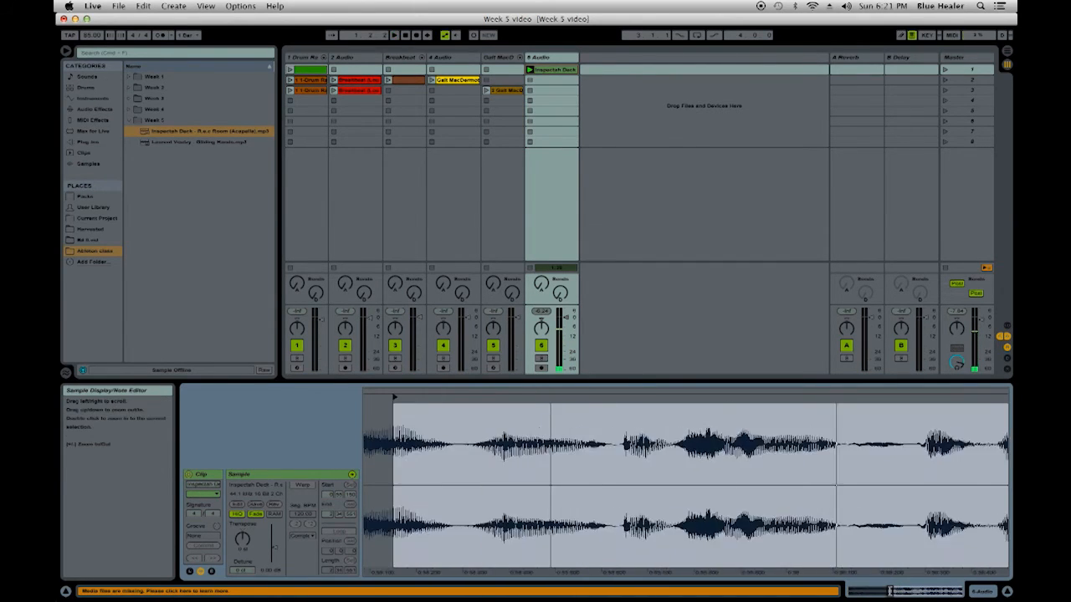
drag(395, 394, 445, 397)
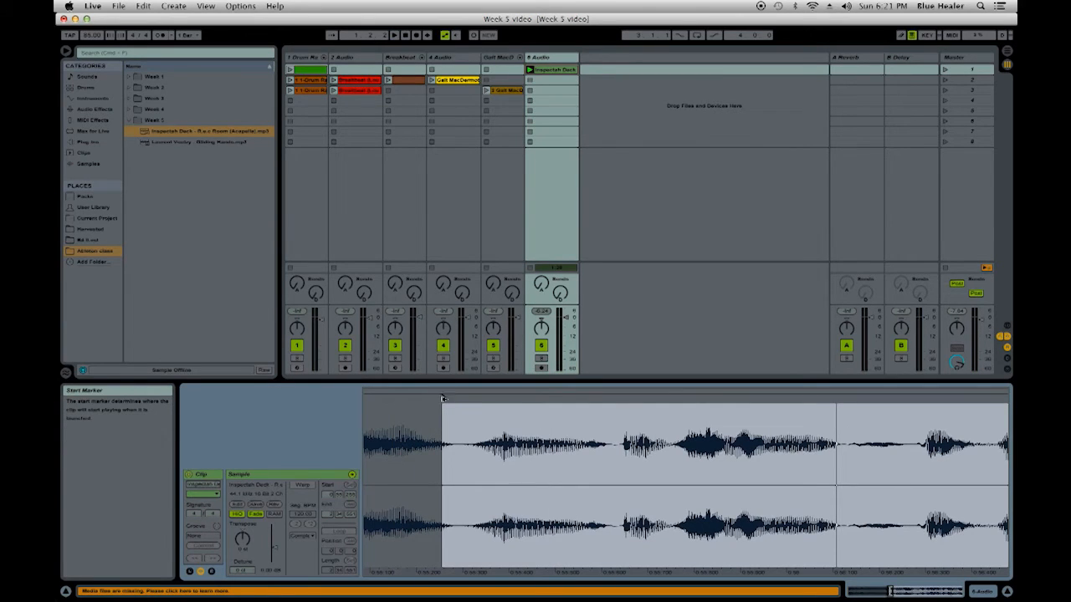
drag(443, 397, 460, 398)
click(528, 390)
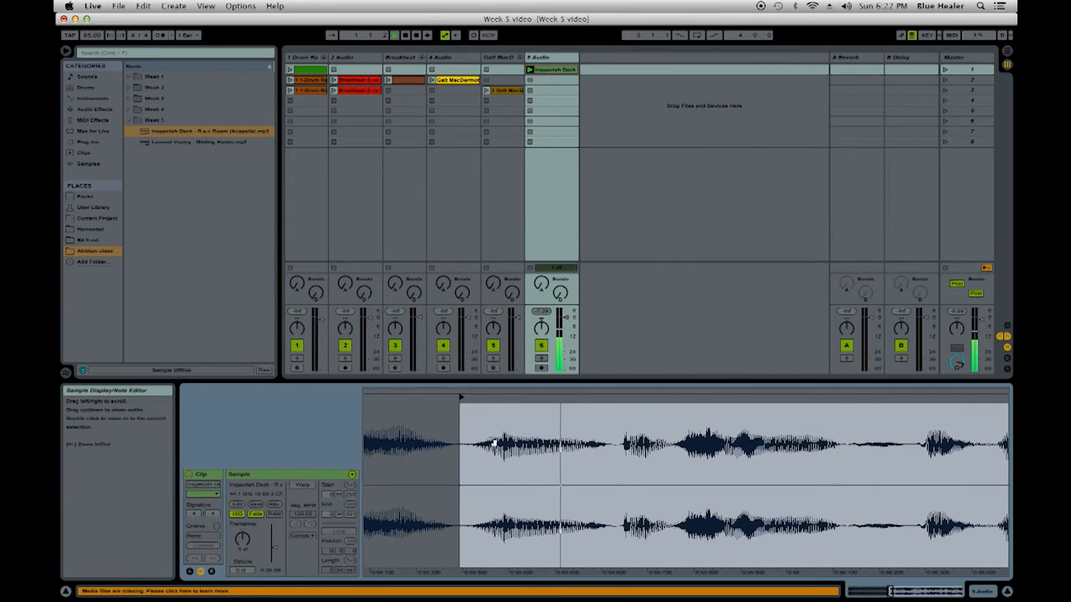
key(space)
- Pull the acapella clip's end marker in to just after the short vocal phrase at about 0:56.1 and play the excerpt
drag(550, 444, 550, 352)
mouse_move(1002, 410)
mouse_down()
mouse_move(604, 418)
mouse_move(661, 481)
mouse_move(725, 502)
mouse_up()
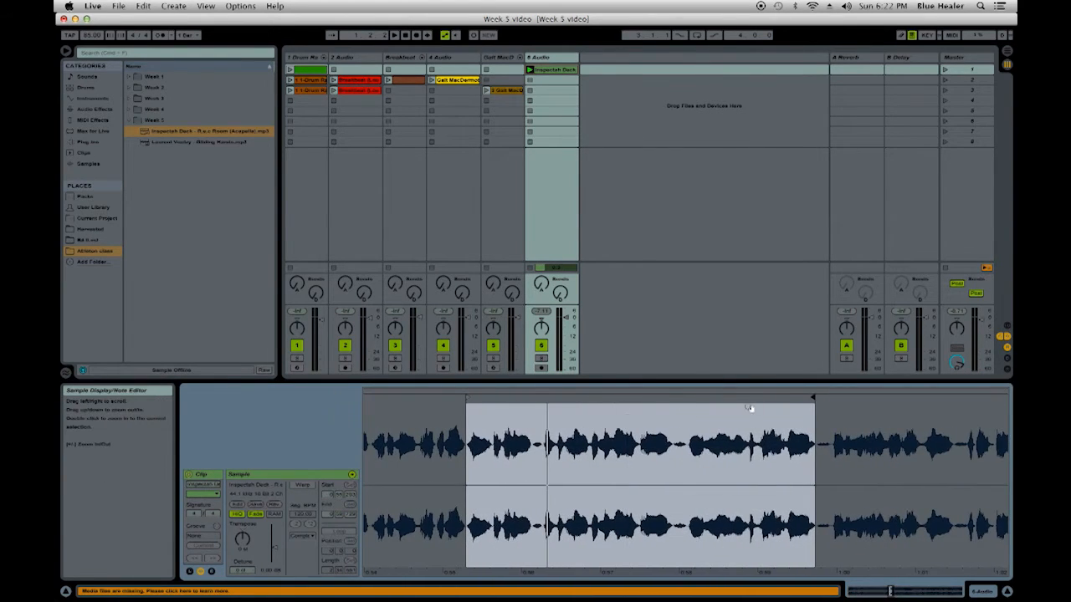
mouse_move(813, 399)
mouse_down()
mouse_move(490, 402)
mouse_move(533, 400)
mouse_up()
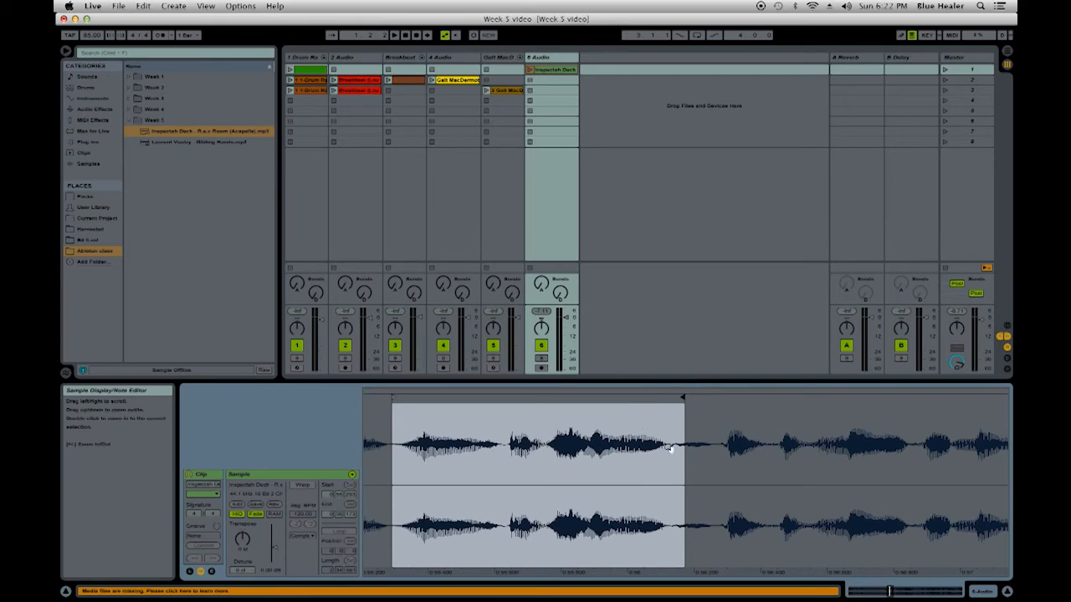
drag(680, 397, 669, 398)
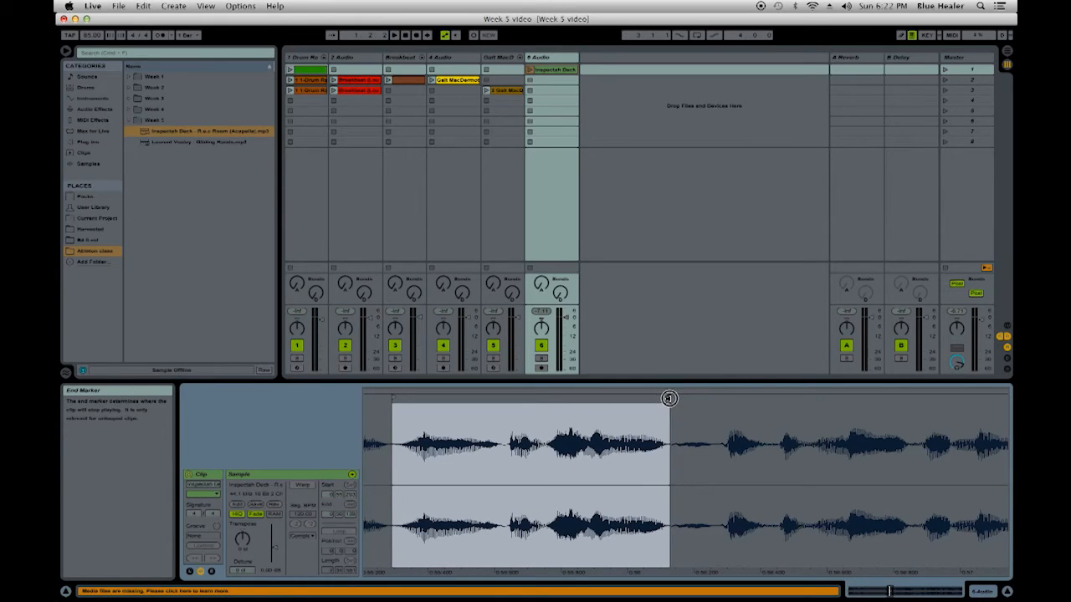
click(529, 72)
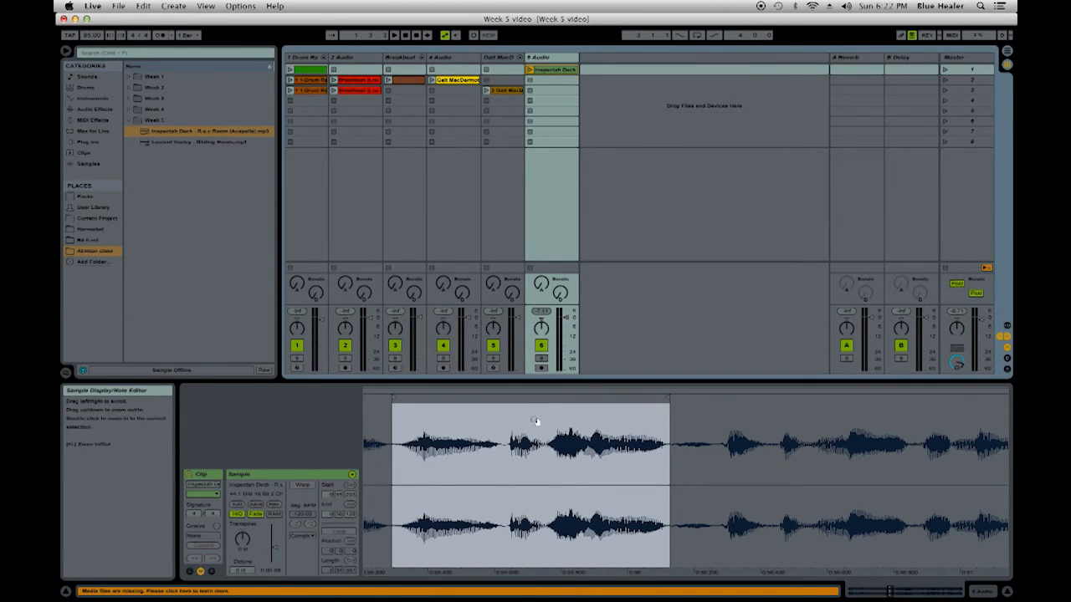
- Crop the acapella sample to the short vocal phrase between the start and end markers
drag(536, 421, 513, 412)
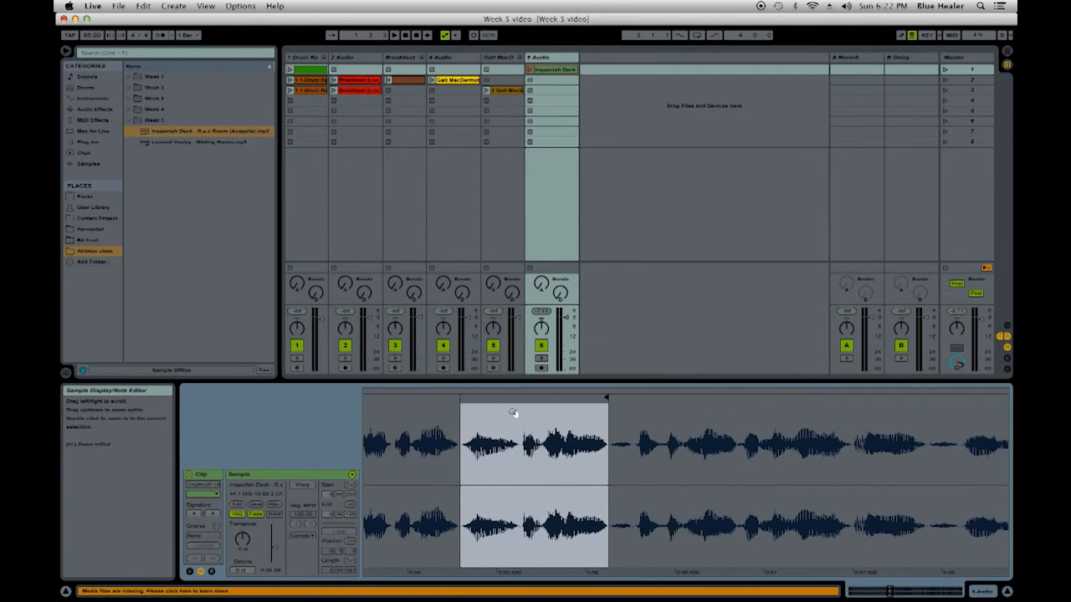
right_click(516, 416)
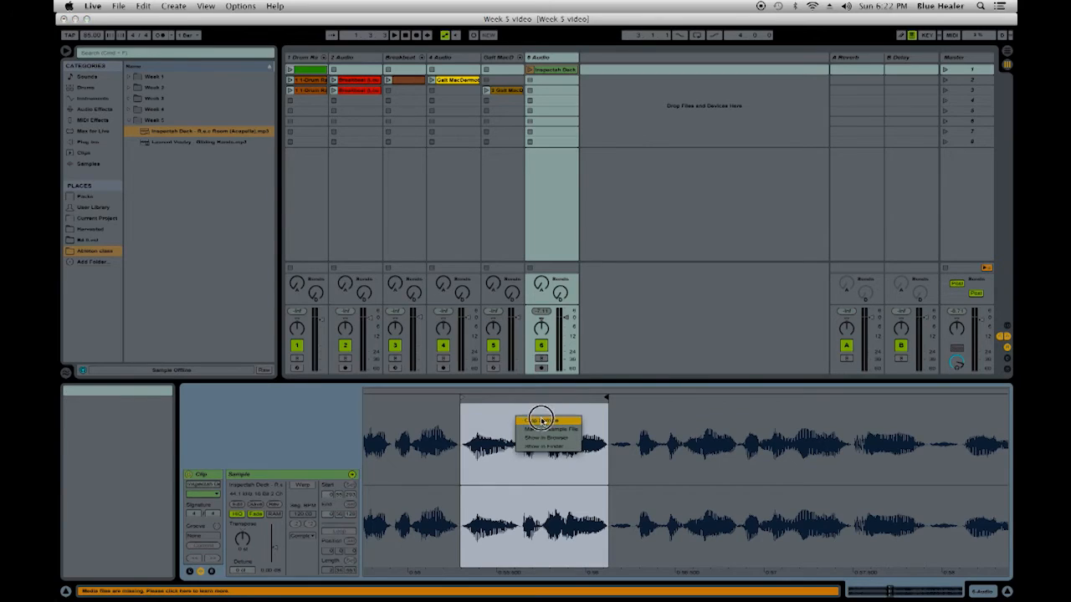
click(543, 420)
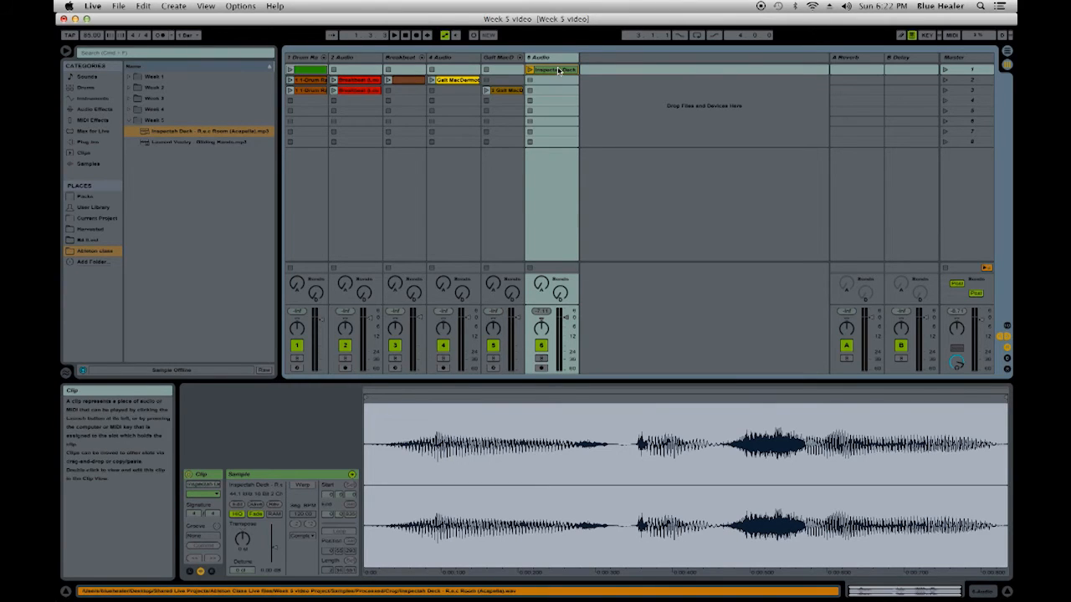
- Try the cropped acapella clip on the empty drum rack pad above Slice 1 and delete it again
click(495, 57)
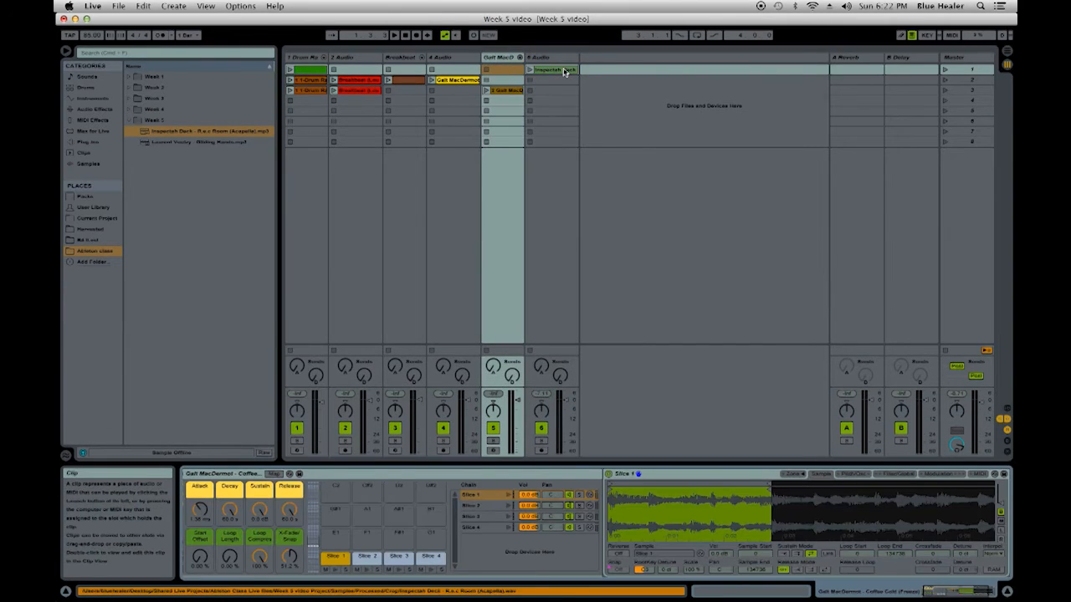
drag(564, 72, 339, 541)
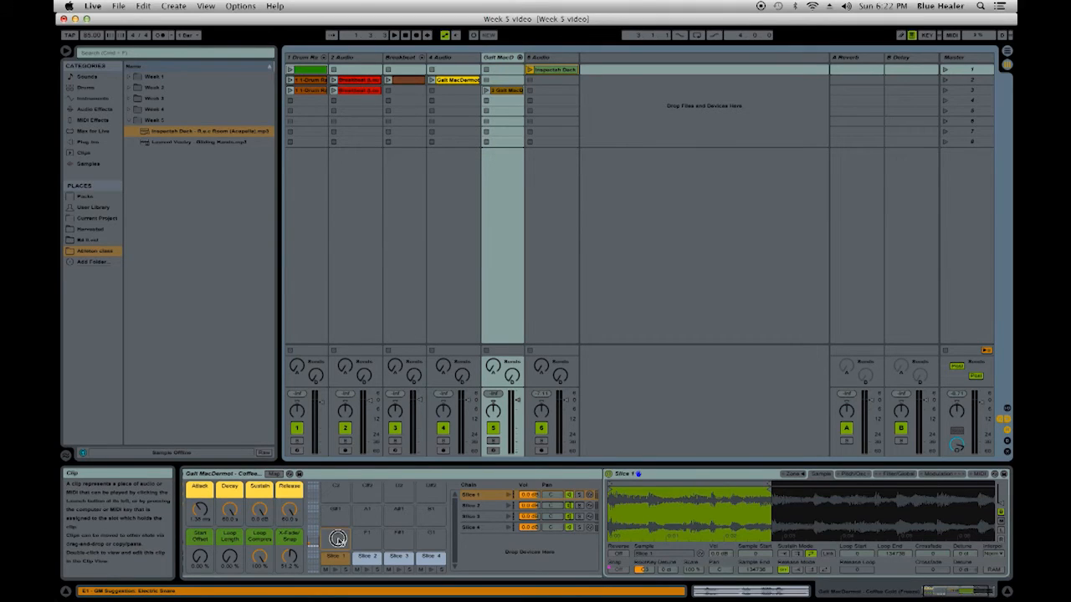
drag(339, 541, 337, 540)
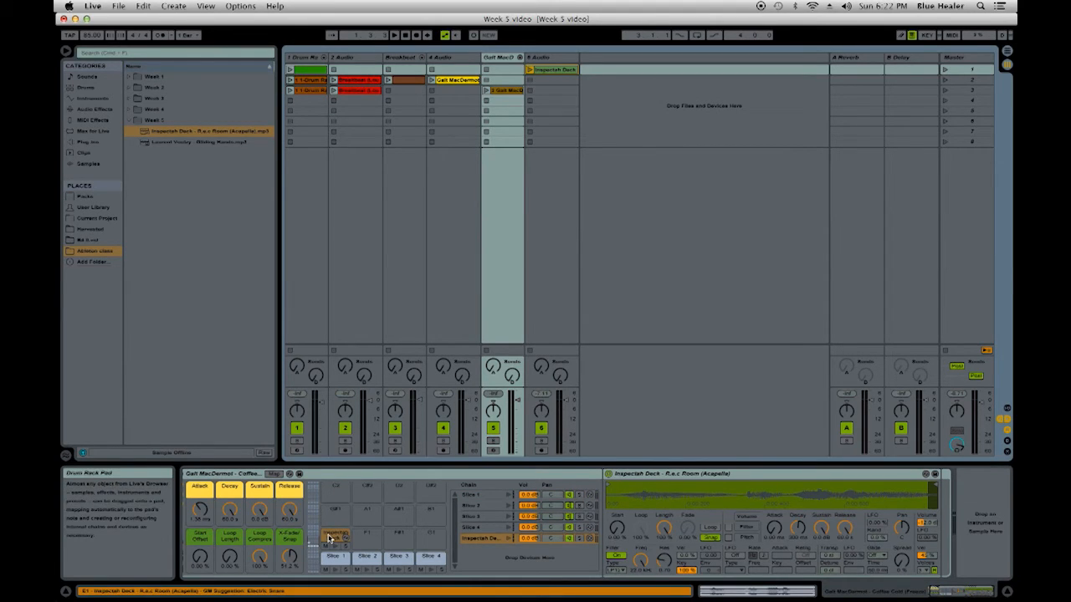
key(Delete)
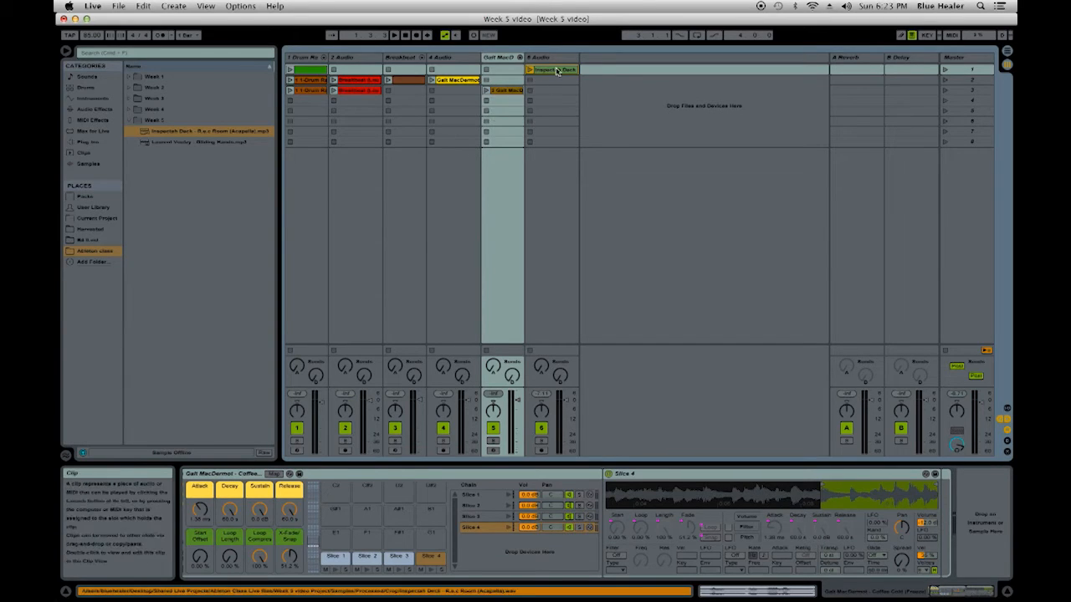
- Create a new MIDI track with an empty Sampler instrument after the acapella audio track
click(90, 100)
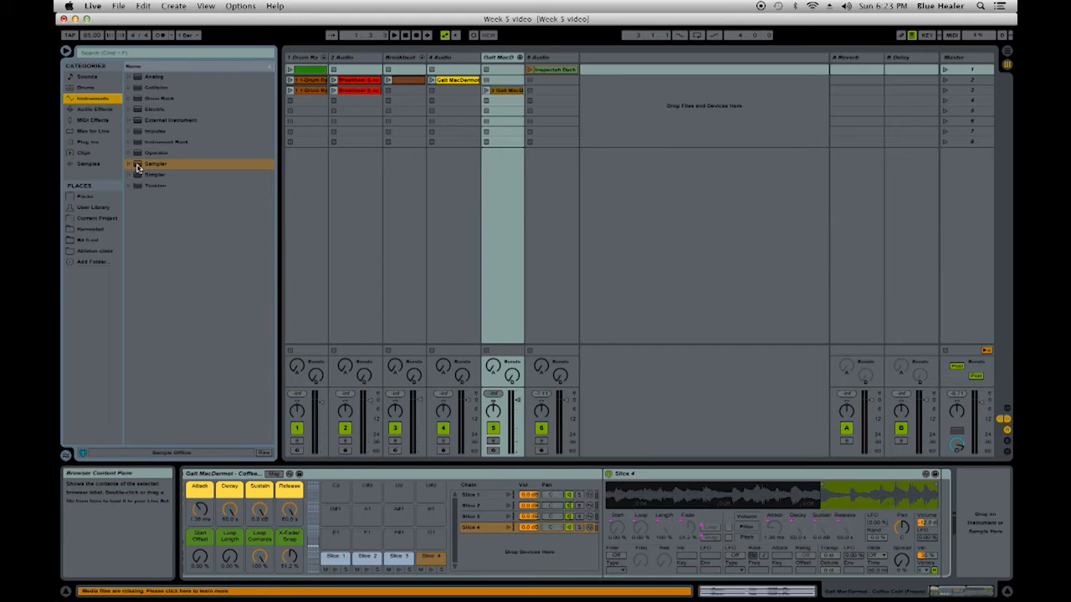
drag(138, 167, 597, 84)
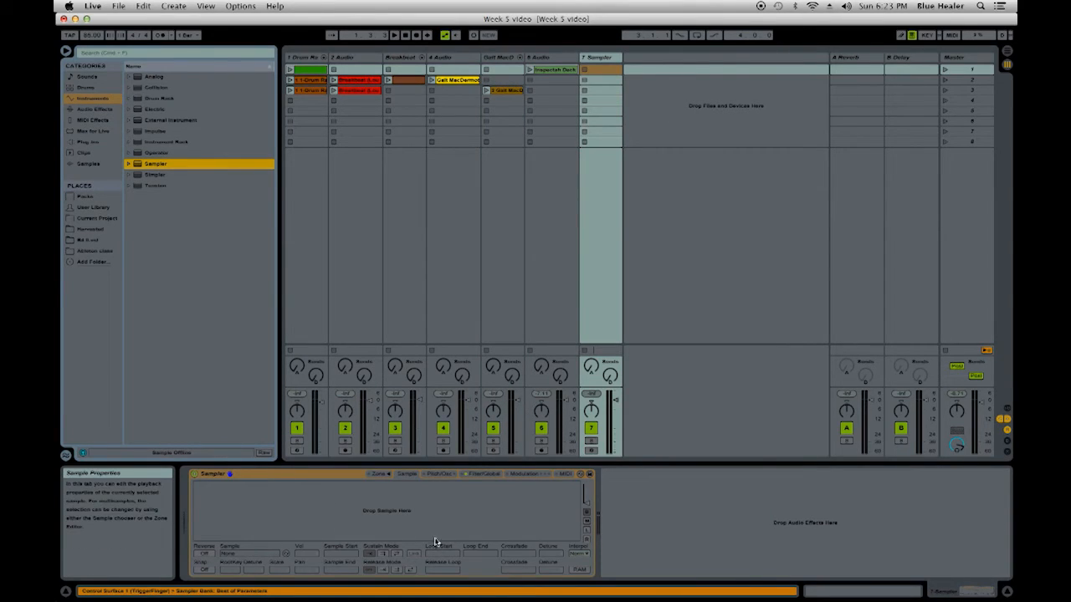
- Compare the instruments on the Slice 1 to Slice 4 pads of the sliced drum rack
click(497, 59)
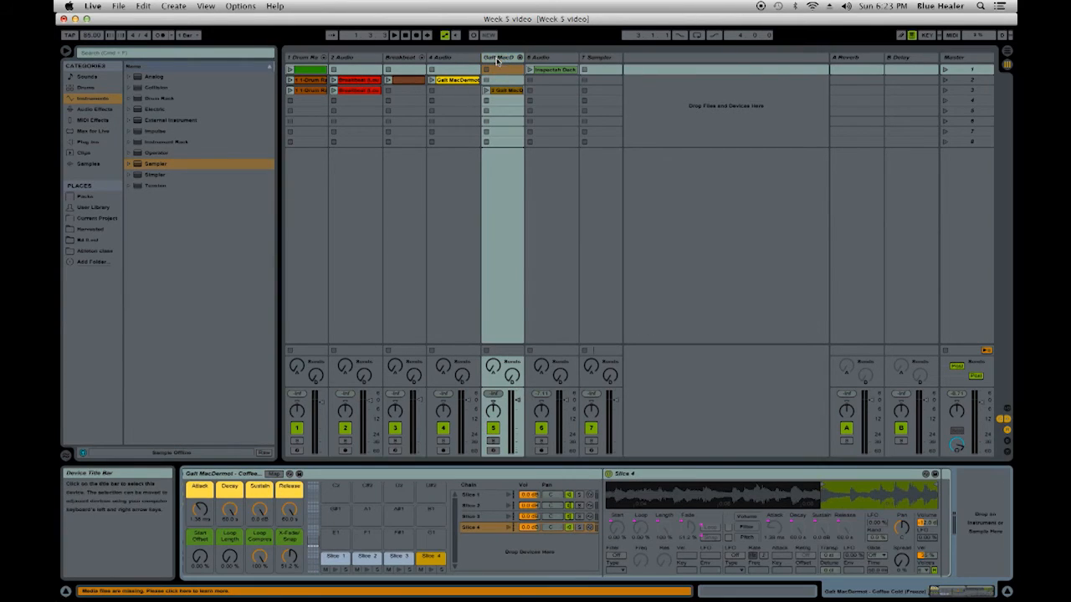
click(396, 558)
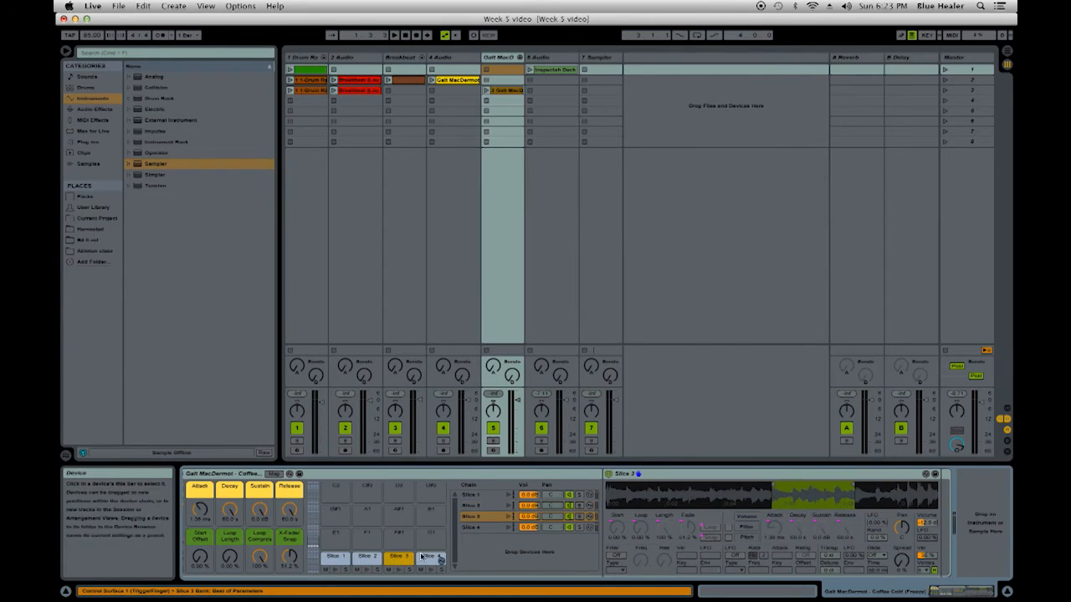
click(431, 558)
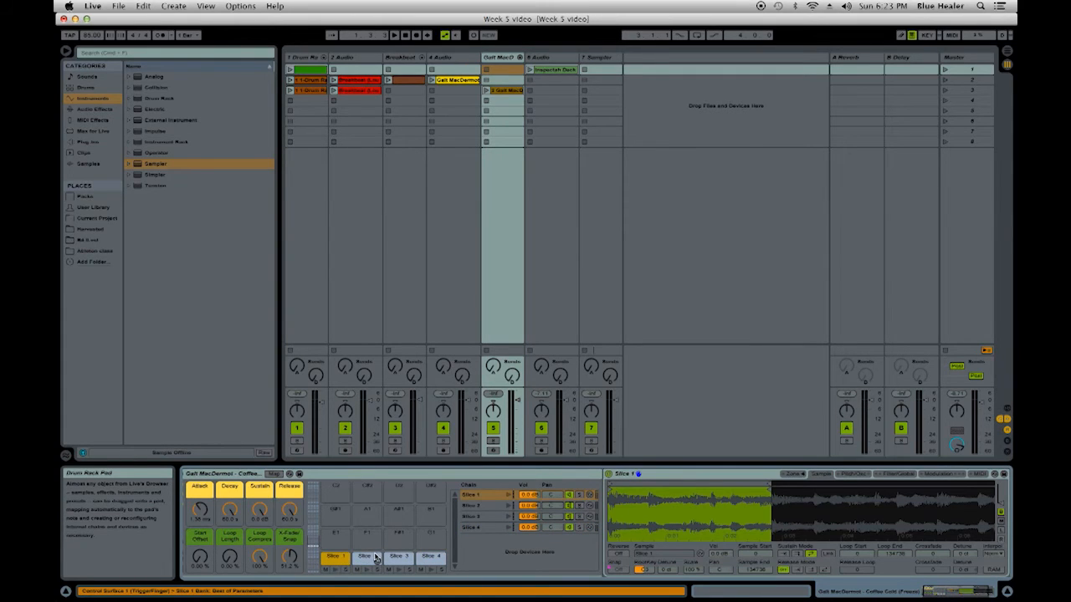
click(367, 557)
click(406, 559)
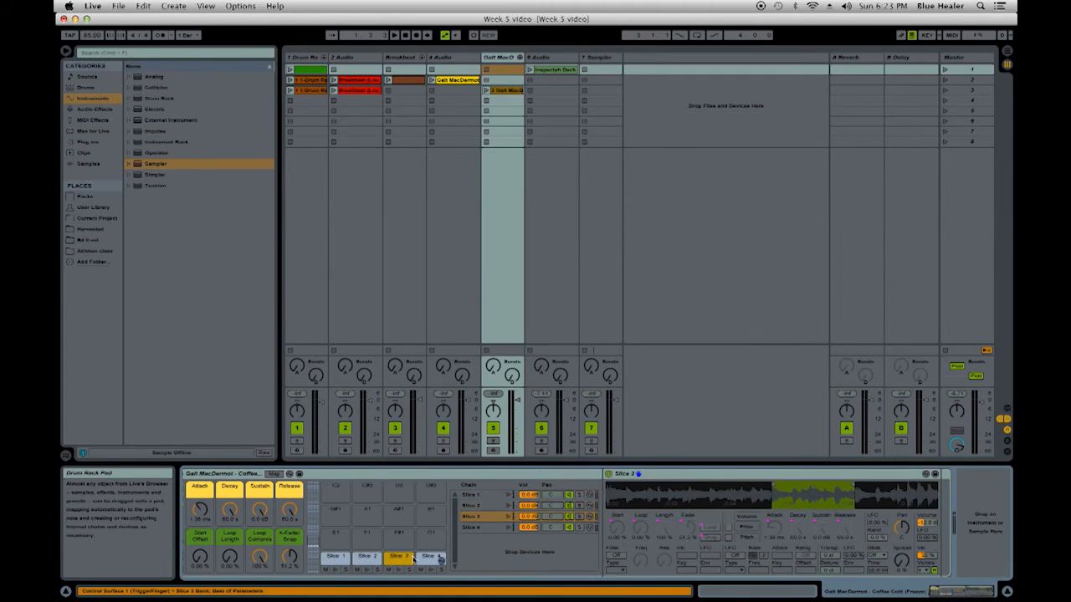
click(428, 559)
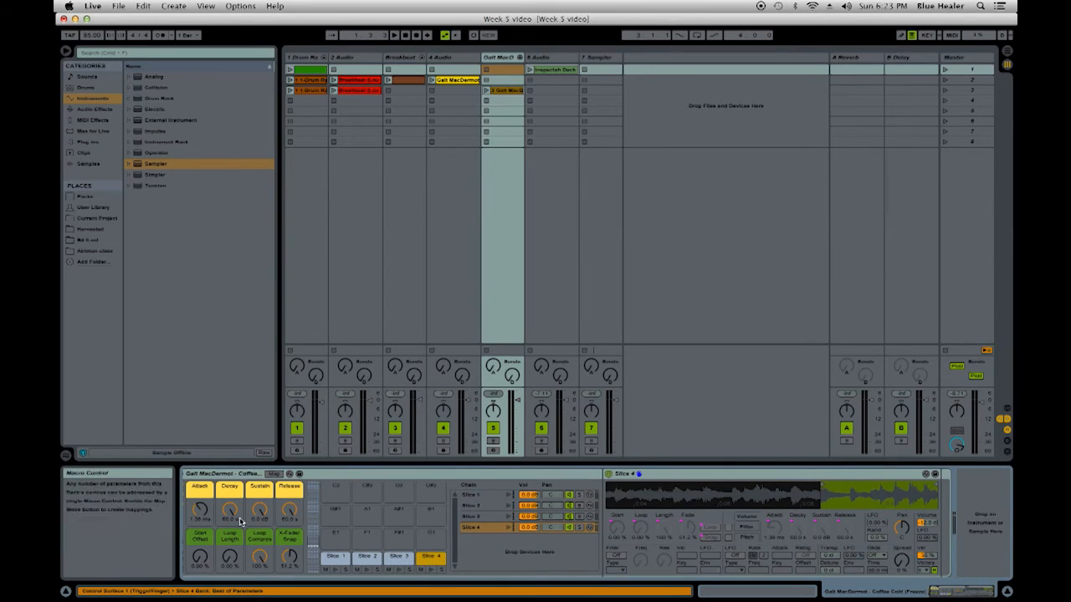
click(327, 558)
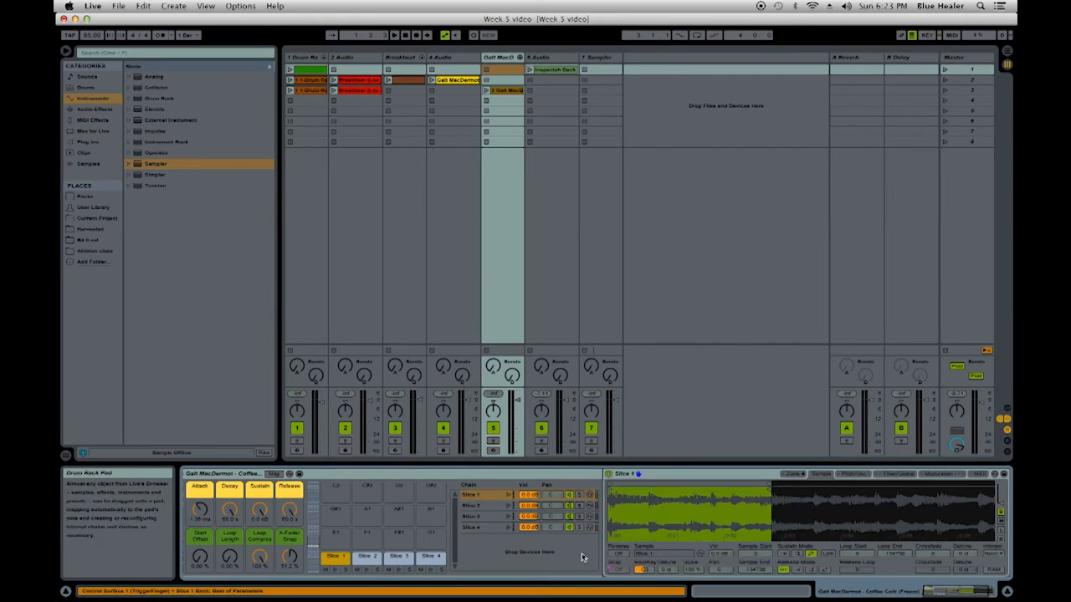
- Load the cropped acapella clip as the sample of the new track's Sampler
click(599, 59)
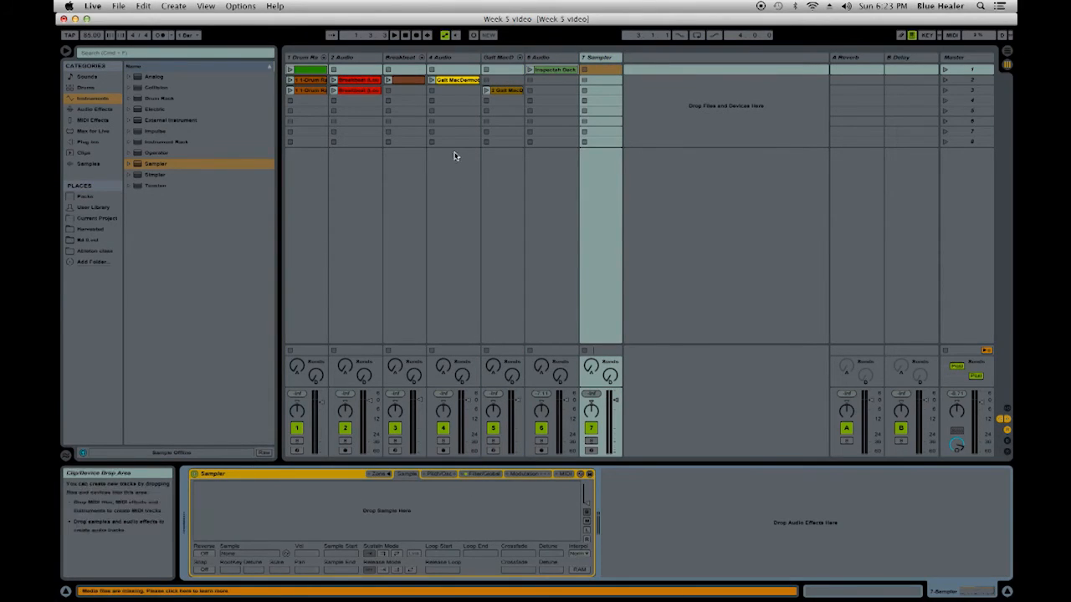
click(557, 70)
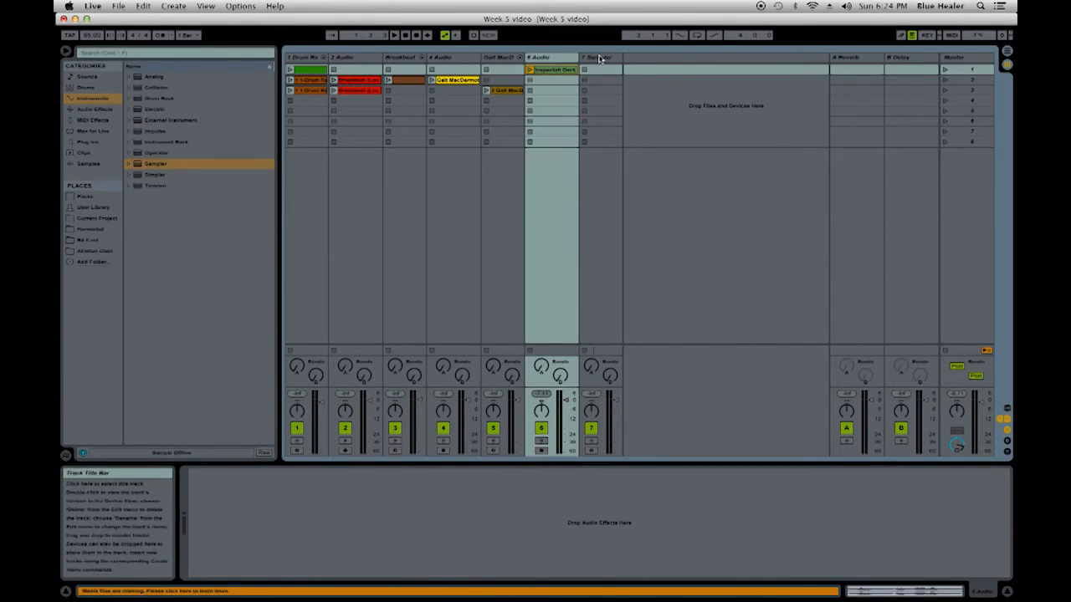
key(Right)
drag(556, 73, 449, 499)
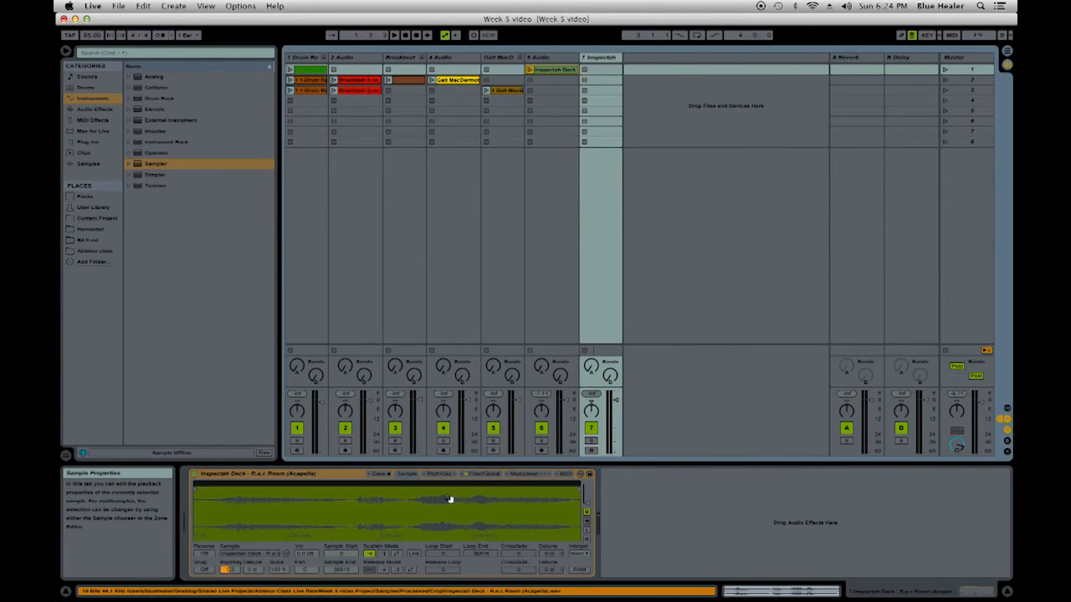
- Arm the acapella Sampler track for recording and set its sample volume to 11 dB
click(591, 451)
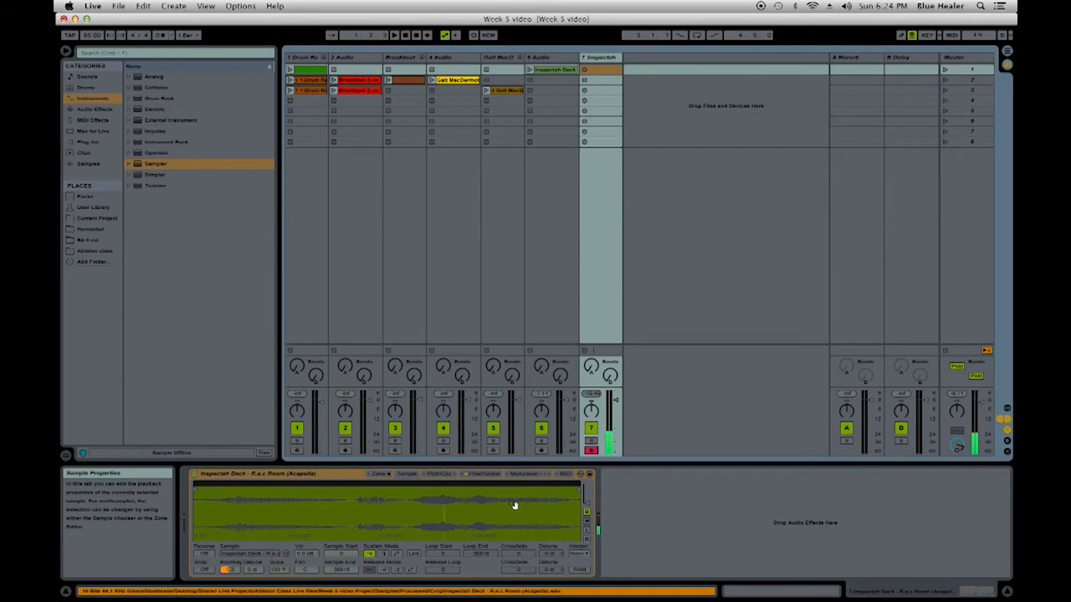
click(307, 556)
drag(308, 557, 307, 523)
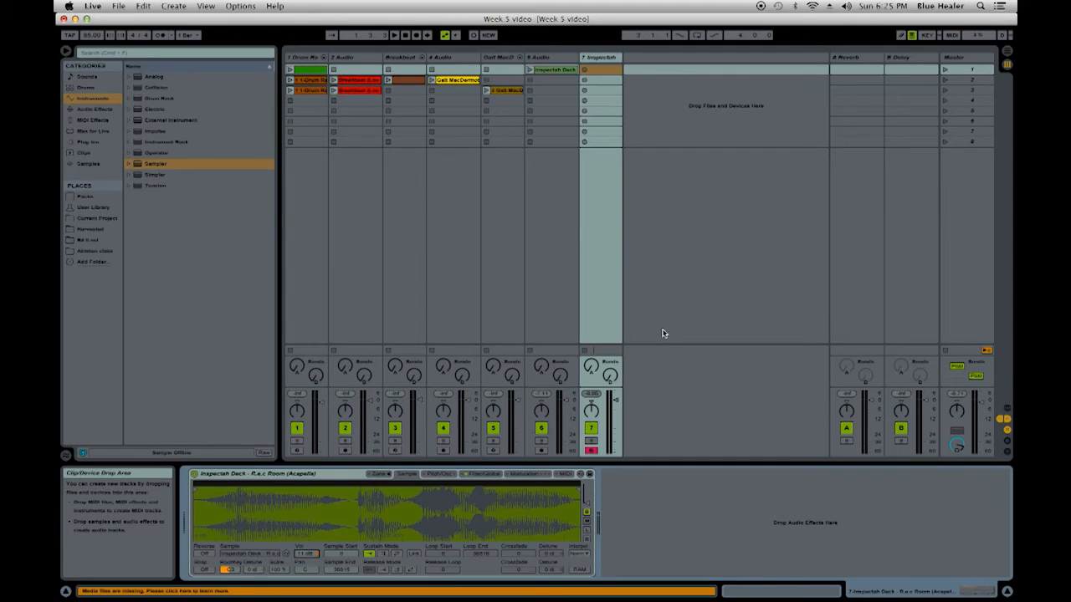
- Launch the third-scene clip on track 2, audition the acapella sample over it from the computer keyboard, and stop playback
click(332, 92)
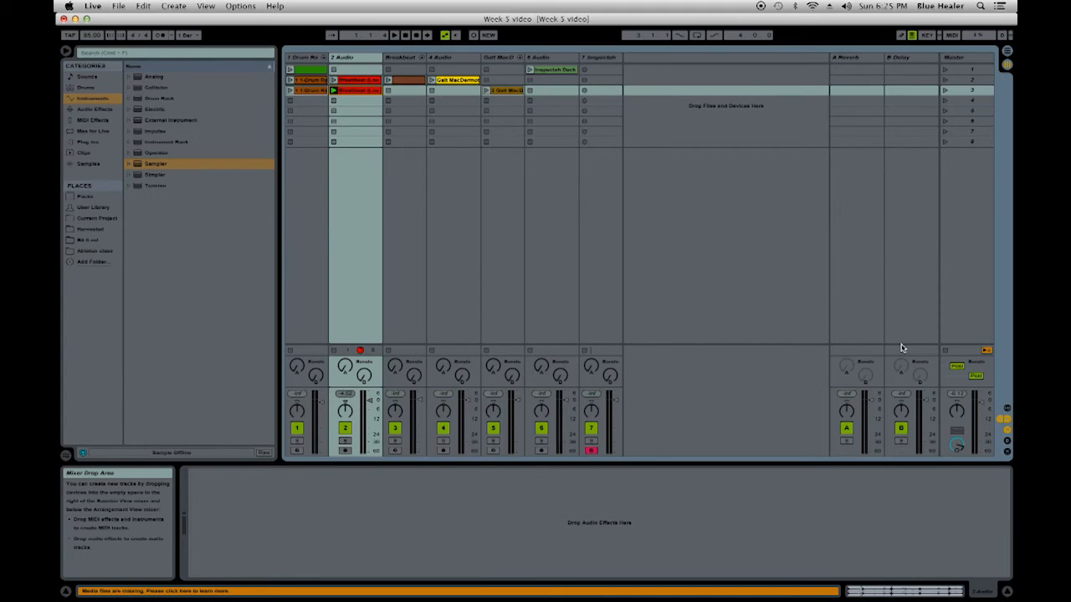
key(space)
key(z)
key(a)
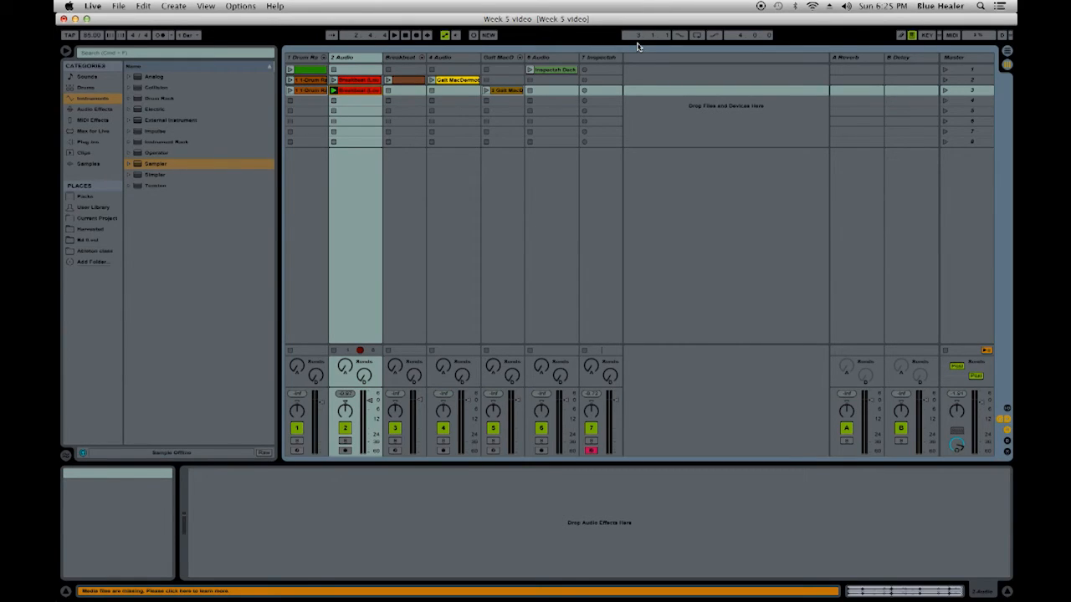
key(space)
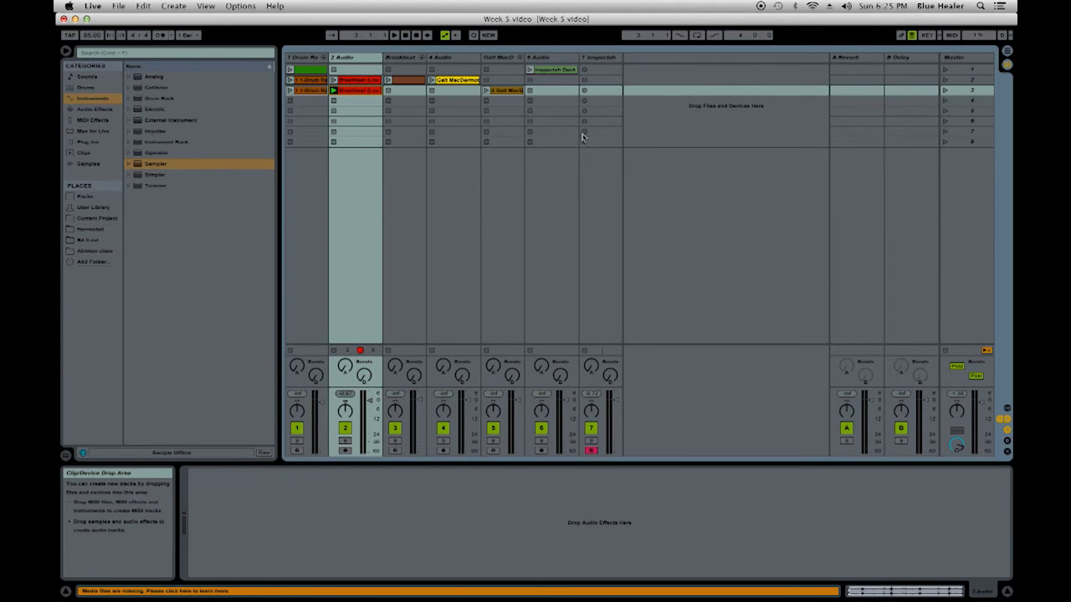
- Launch scene 3 and record a new MIDI clip of the acapella phrase into the Sampler track's third slot
click(969, 92)
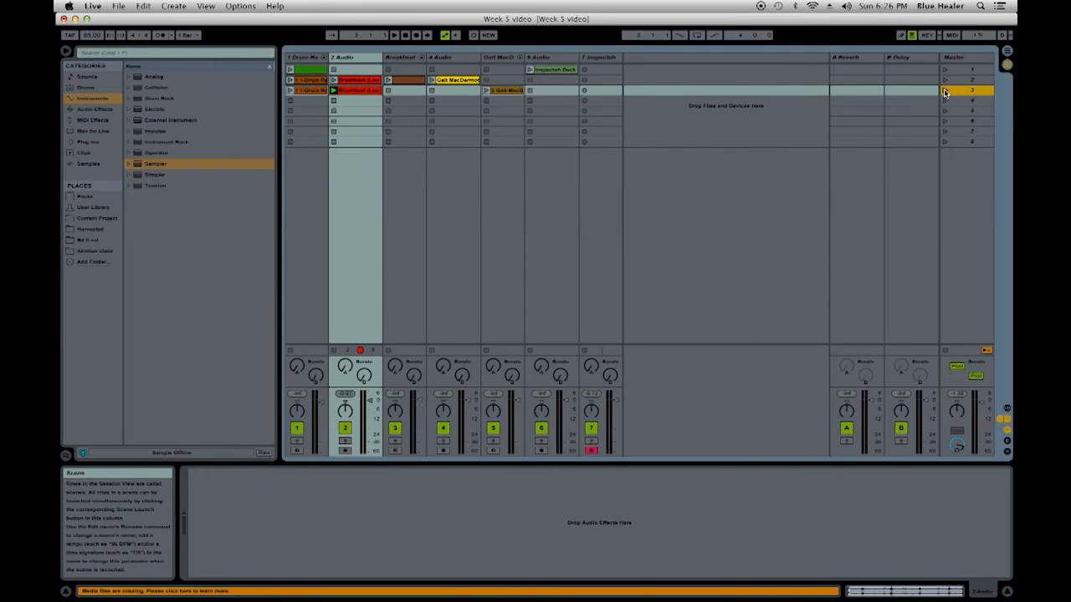
click(945, 92)
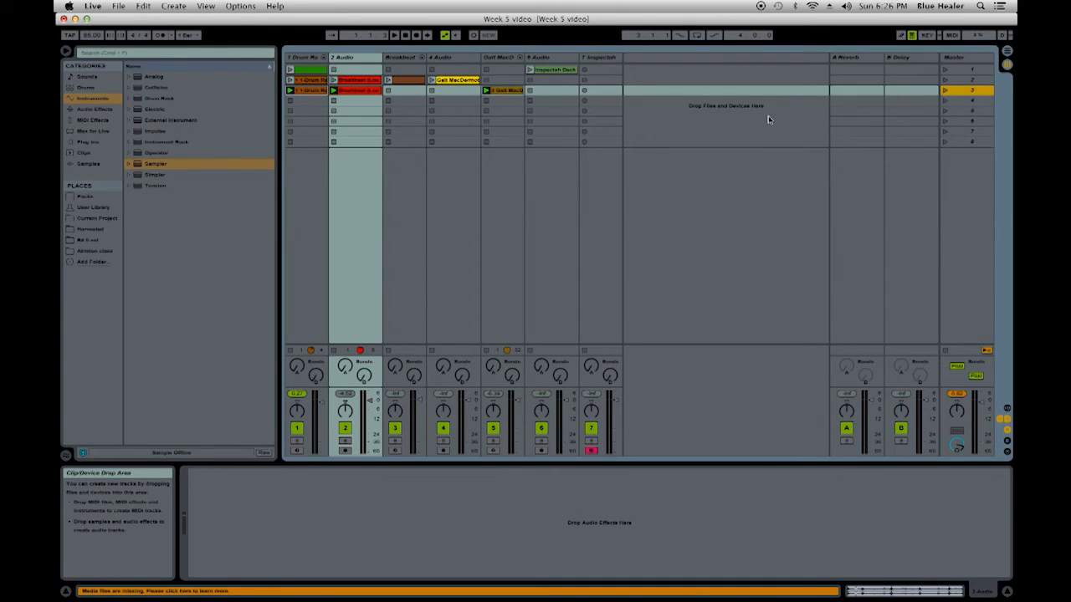
click(584, 91)
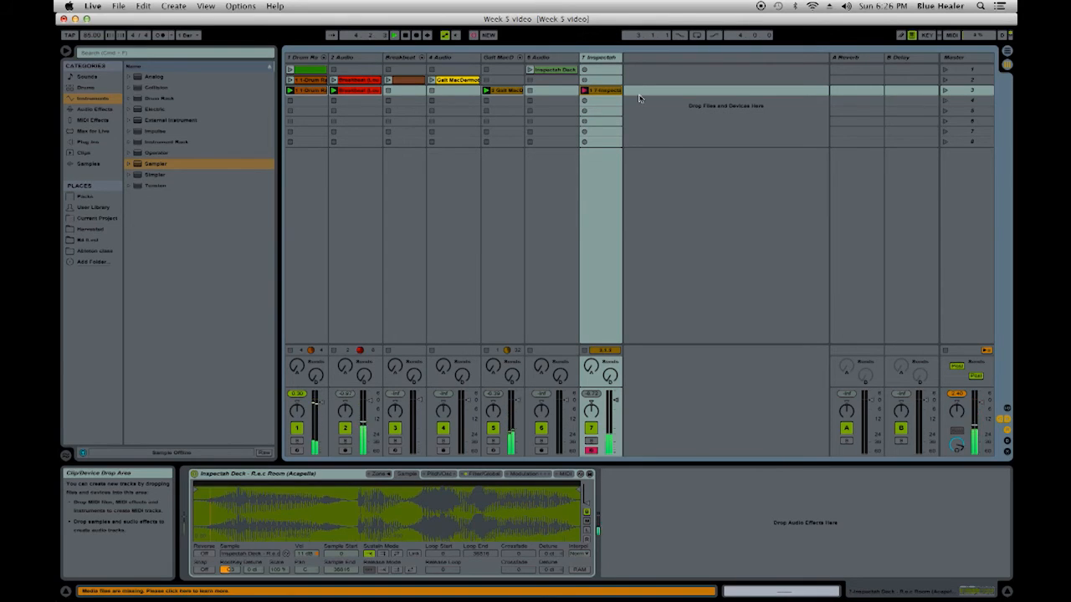
key(space)
- Review the recorded acapella MIDI clip's notes and raise the Sampler's sample volume further
click(612, 90)
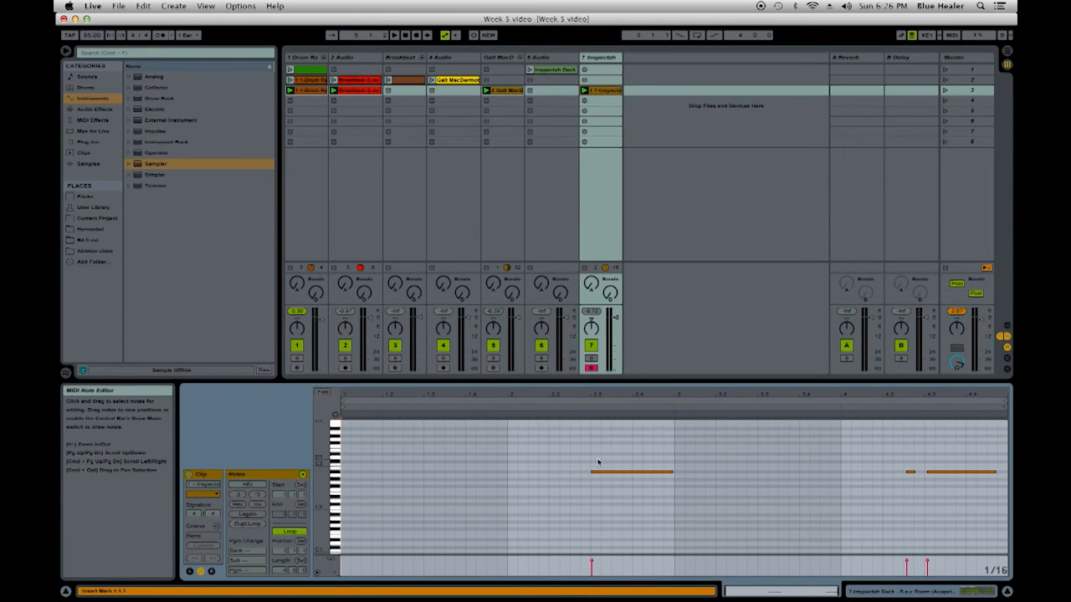
double_click(600, 59)
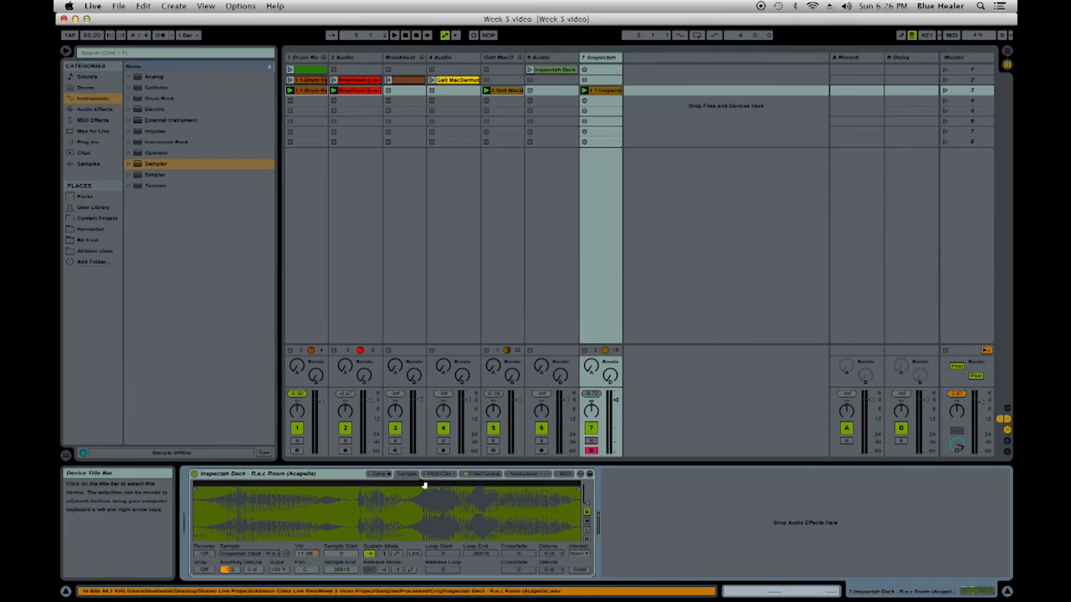
drag(300, 559, 299, 539)
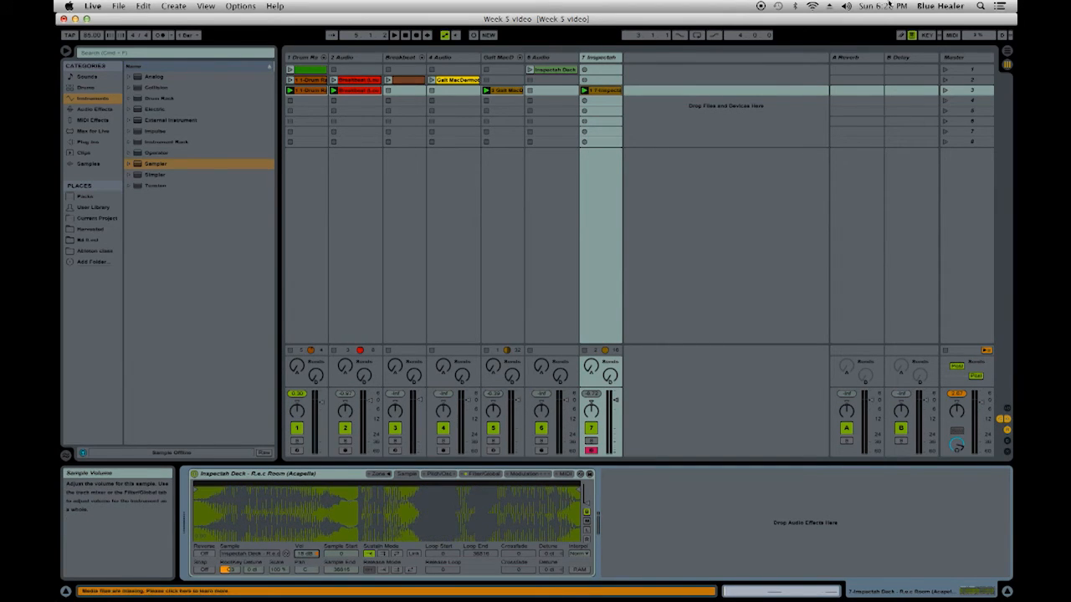
- Nudge the last note of the recorded acapella MIDI clip slightly earlier and stop all clips
double_click(615, 94)
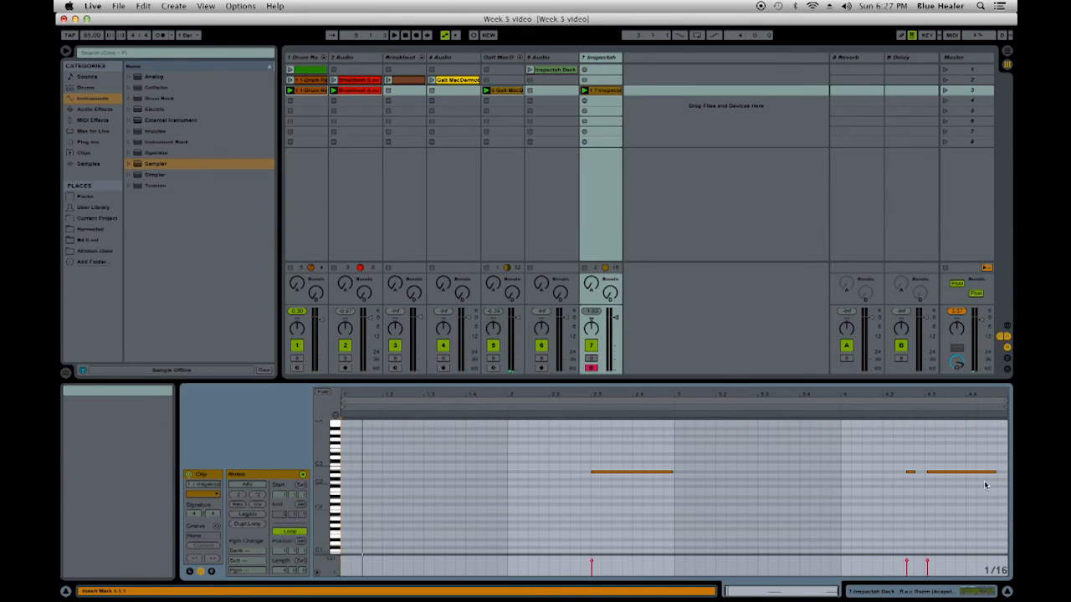
click(936, 471)
drag(937, 471, 932, 473)
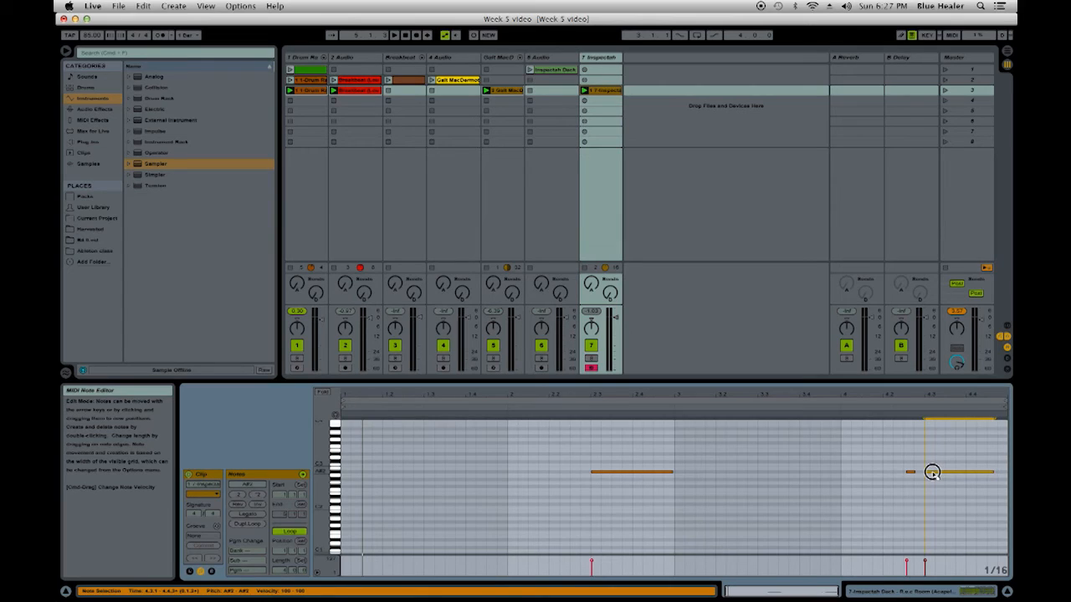
drag(933, 472, 934, 475)
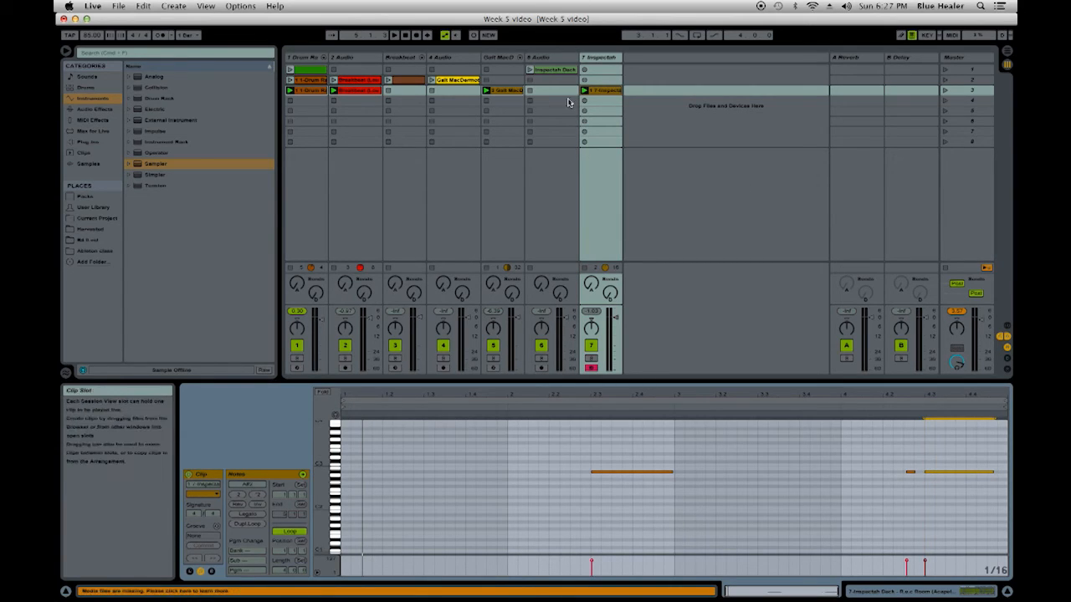
double_click(599, 57)
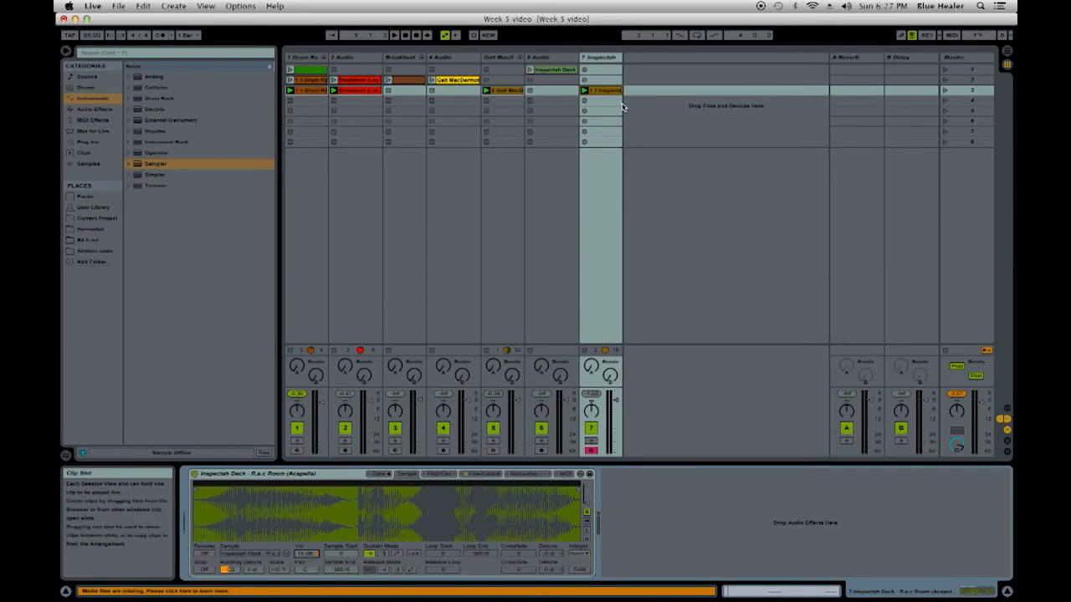
click(948, 353)
- Add the Laurent Voulzy MP3 from the Week 5 folder as a clip on a new audio track
click(73, 252)
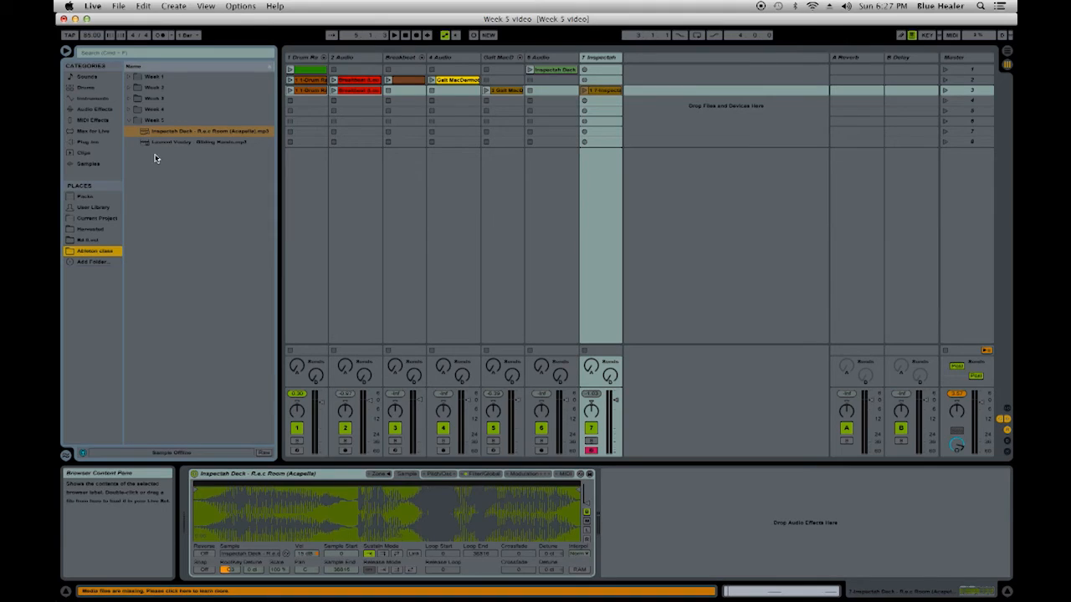
drag(146, 148, 642, 69)
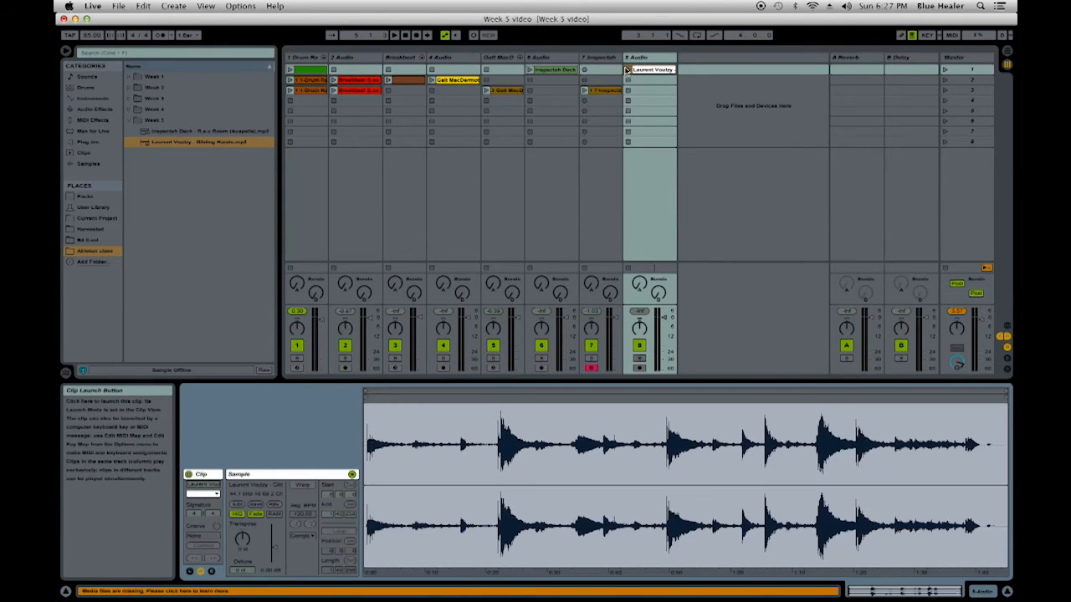
- Play the Laurent Voulzy clip and set its start and end markers around the quiet passage from about 4.7 to 7.7 seconds
click(627, 69)
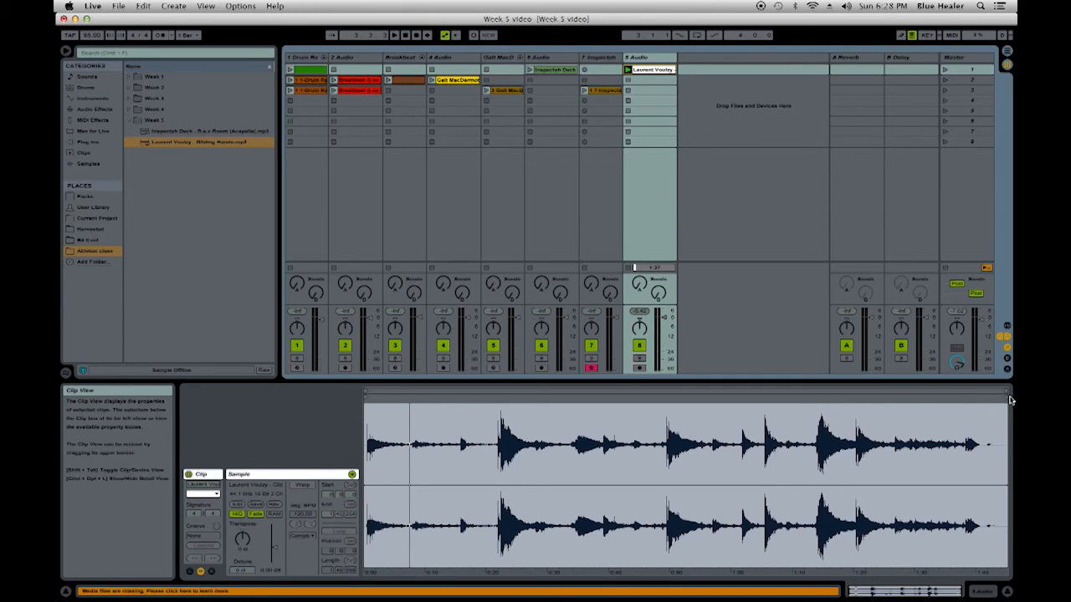
mouse_move(1009, 401)
mouse_down()
mouse_move(854, 409)
mouse_move(906, 400)
mouse_move(383, 397)
mouse_move(411, 502)
mouse_move(579, 502)
mouse_move(580, 422)
mouse_up()
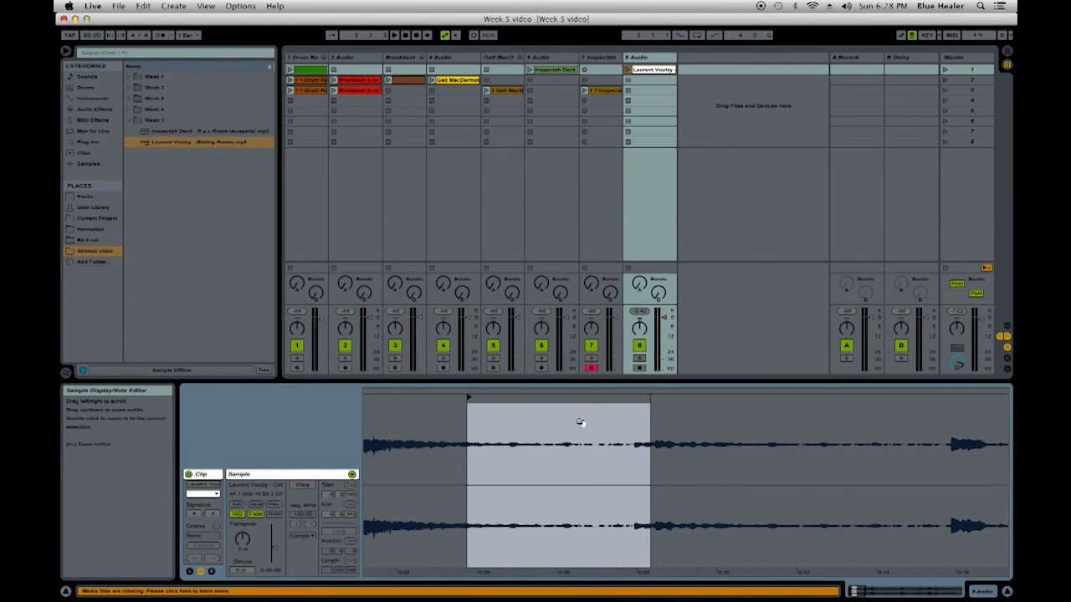
drag(642, 397, 630, 399)
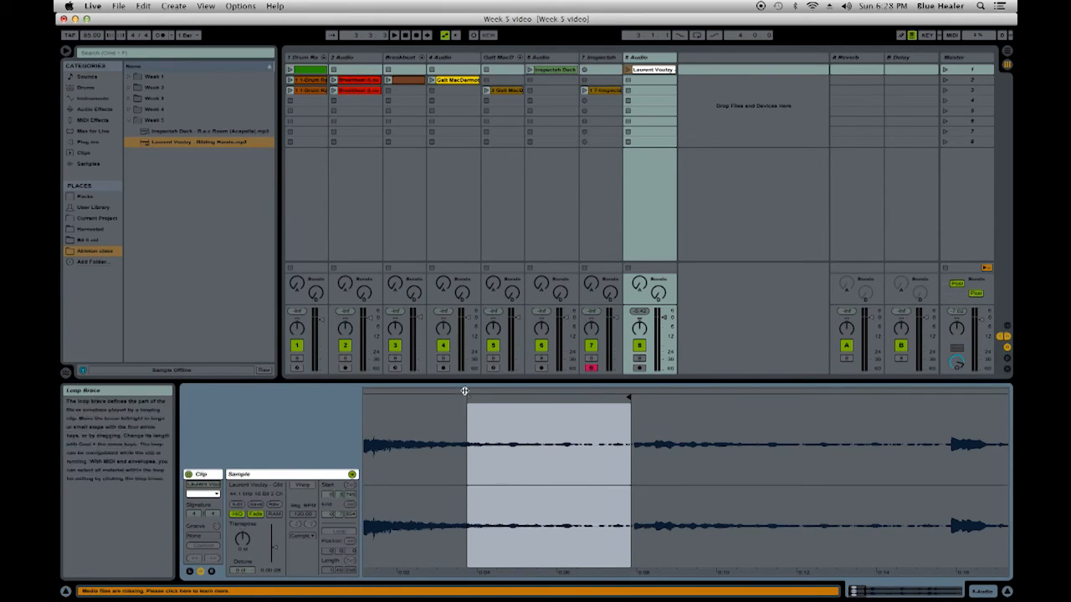
drag(465, 394, 512, 400)
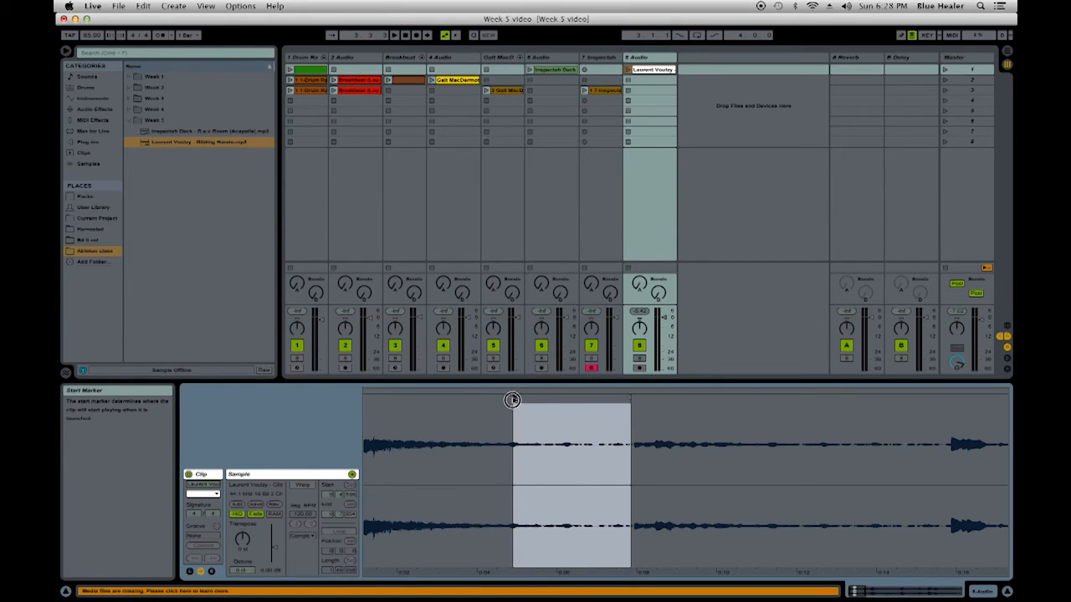
- Audition the marked Laurent Voulzy passage, move its end marker back to about 7.5 seconds and crop the sample
click(628, 70)
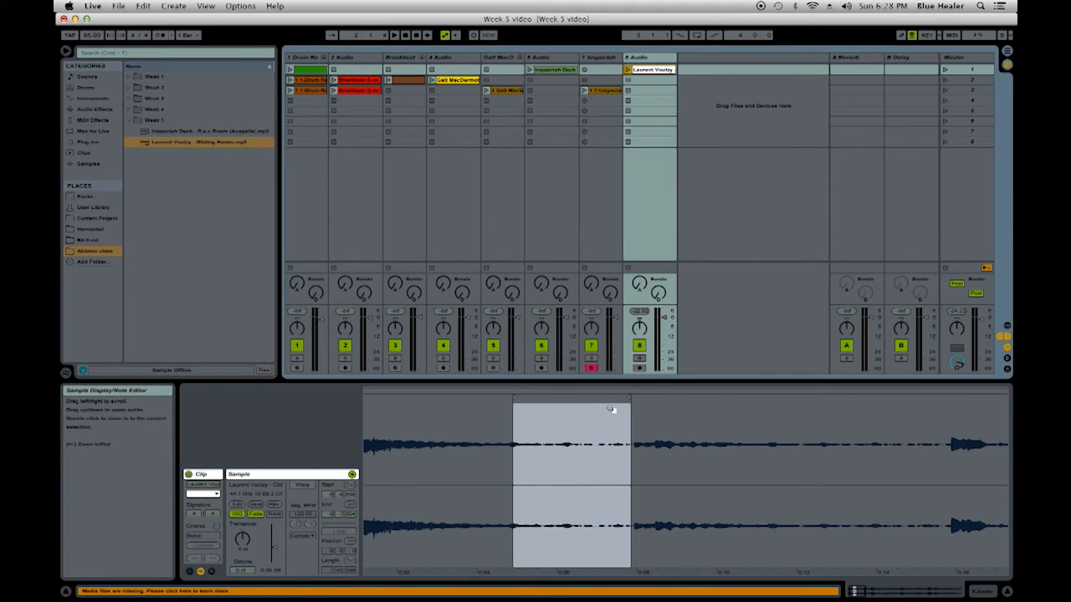
drag(631, 398, 623, 398)
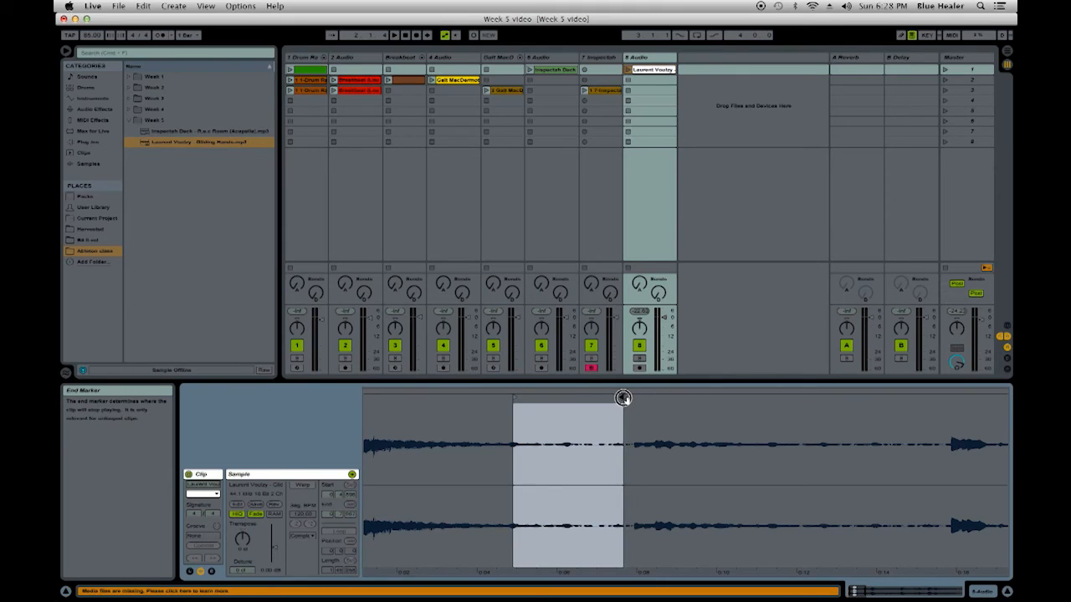
right_click(577, 439)
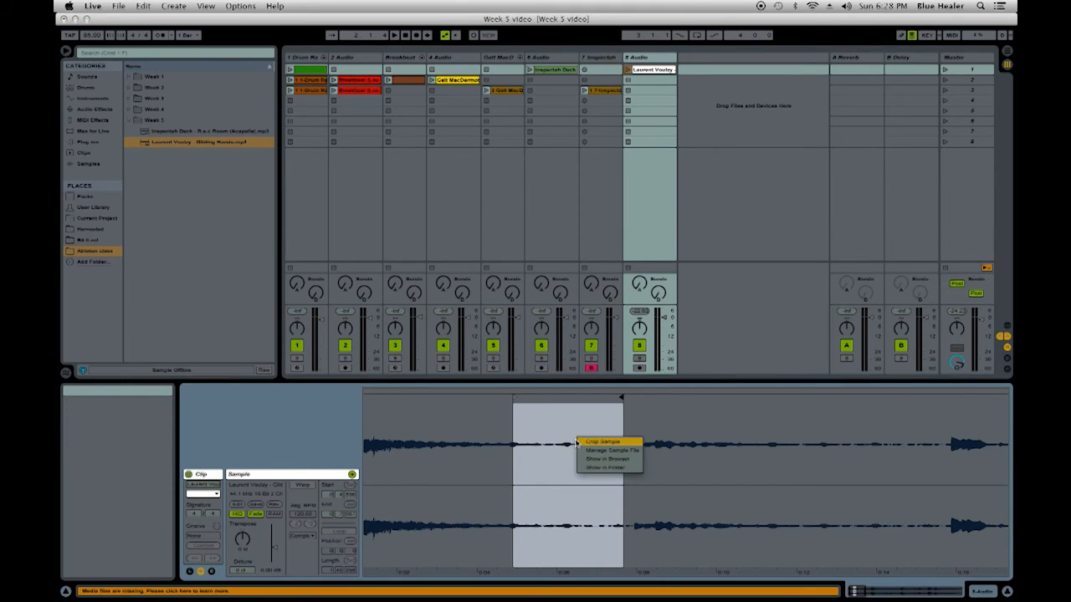
click(581, 443)
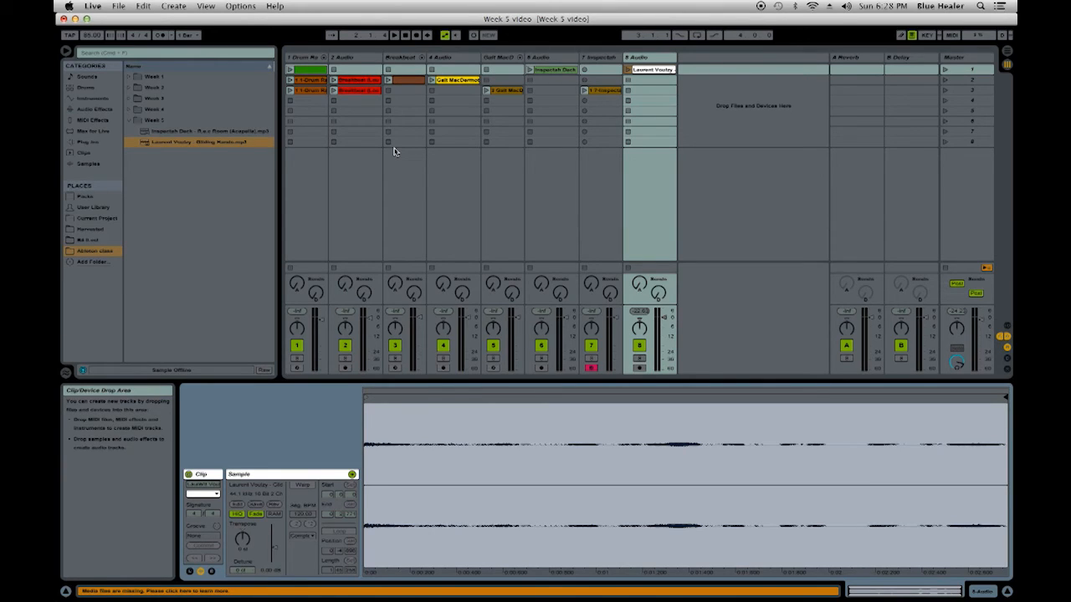
- Load a Sampler with the cropped Laurent Voulzy sample on a new track and raise its sample volume
click(88, 99)
drag(139, 165, 396, 510)
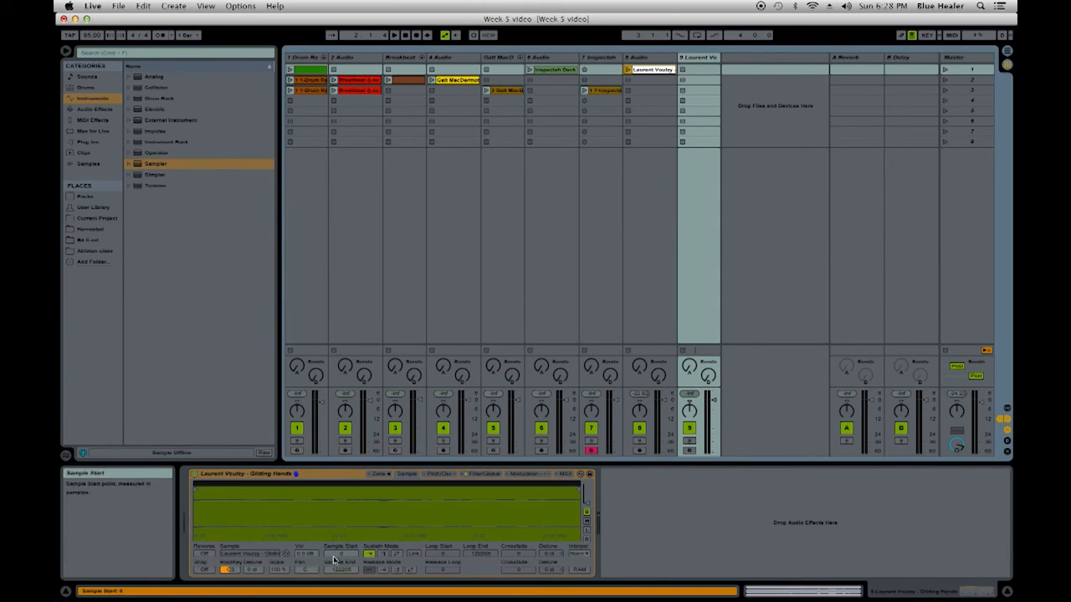
drag(306, 554, 305, 527)
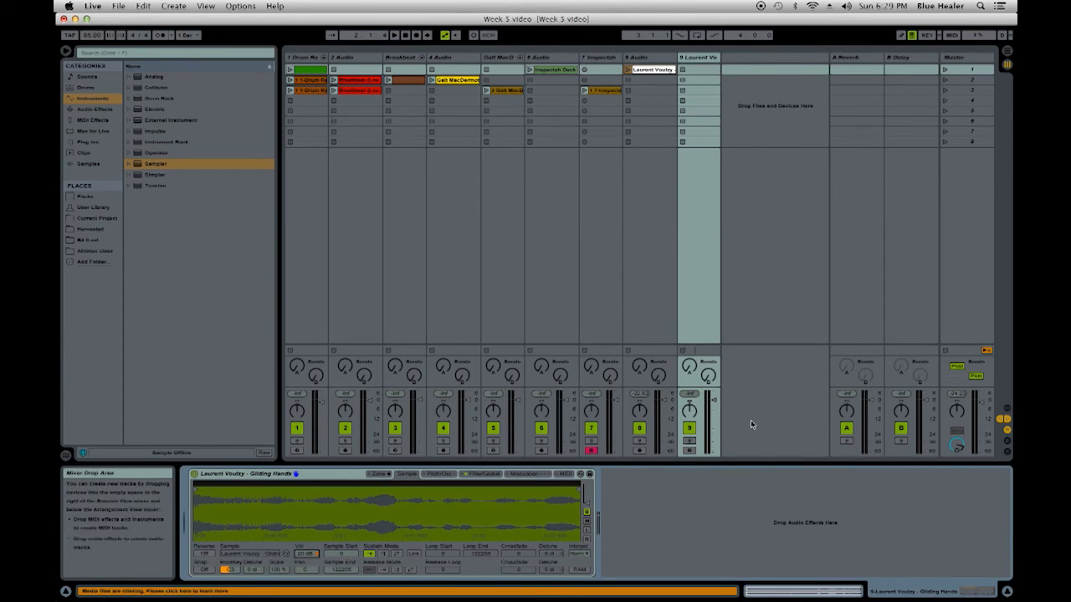
- Disarm the acapella Sampler track, arm the Laurent Voulzy track for recording and play a few test notes on it
click(591, 452)
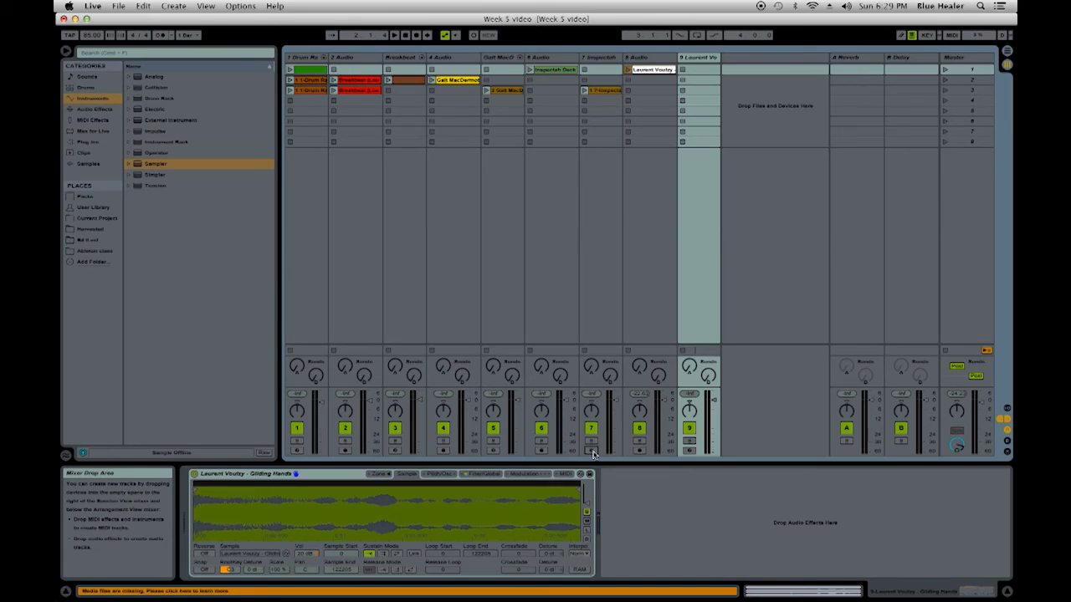
click(688, 451)
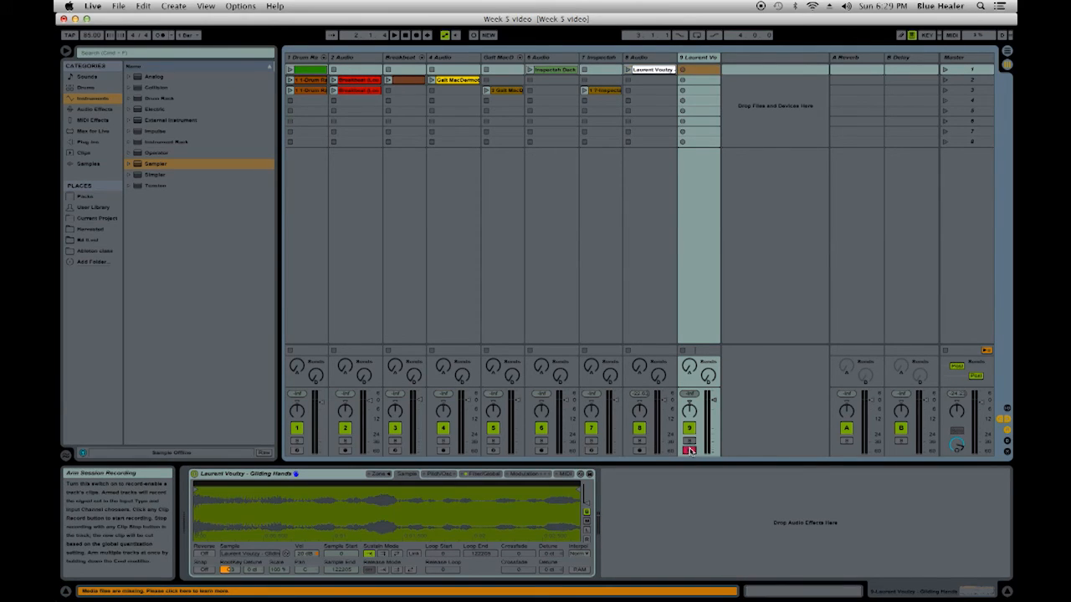
key(x)
key(a)
key(a)
key(z)
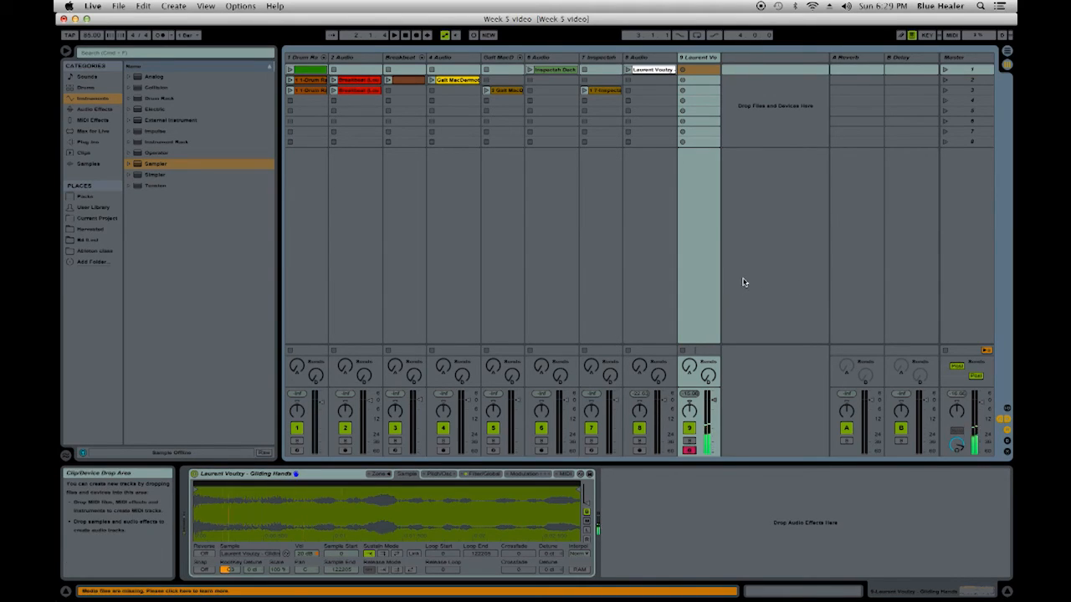
- Launch scene 3, try out the Laurent Voulzy sample over it and stop playback
click(968, 92)
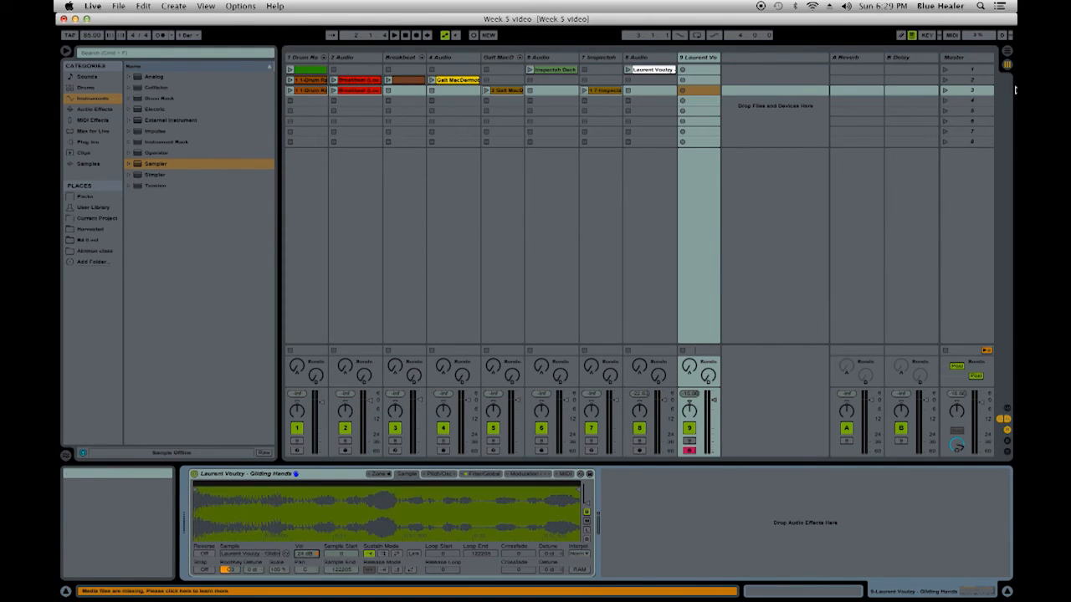
click(973, 92)
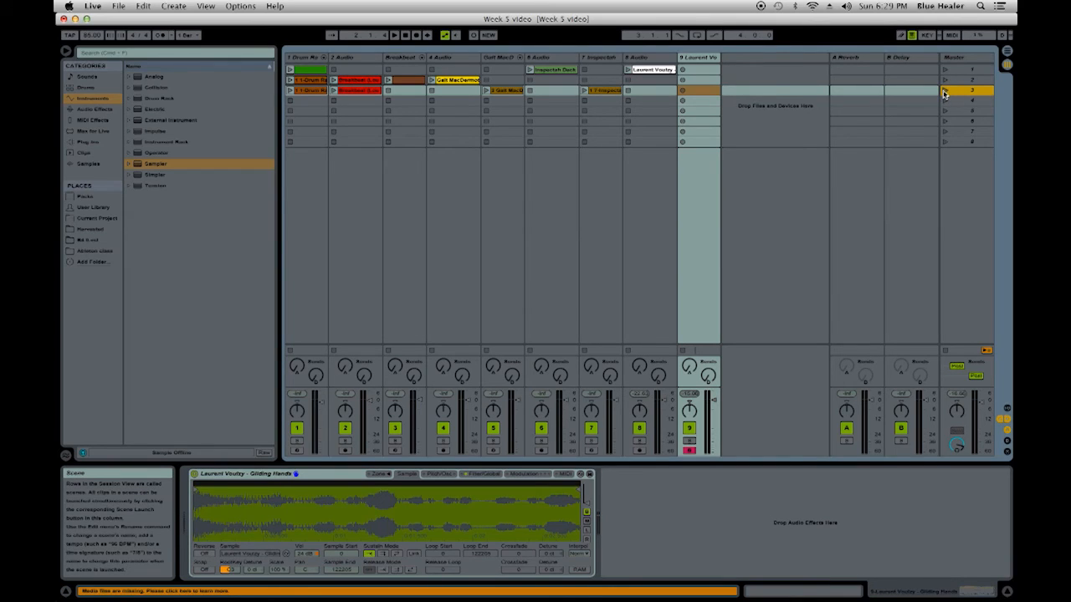
click(943, 92)
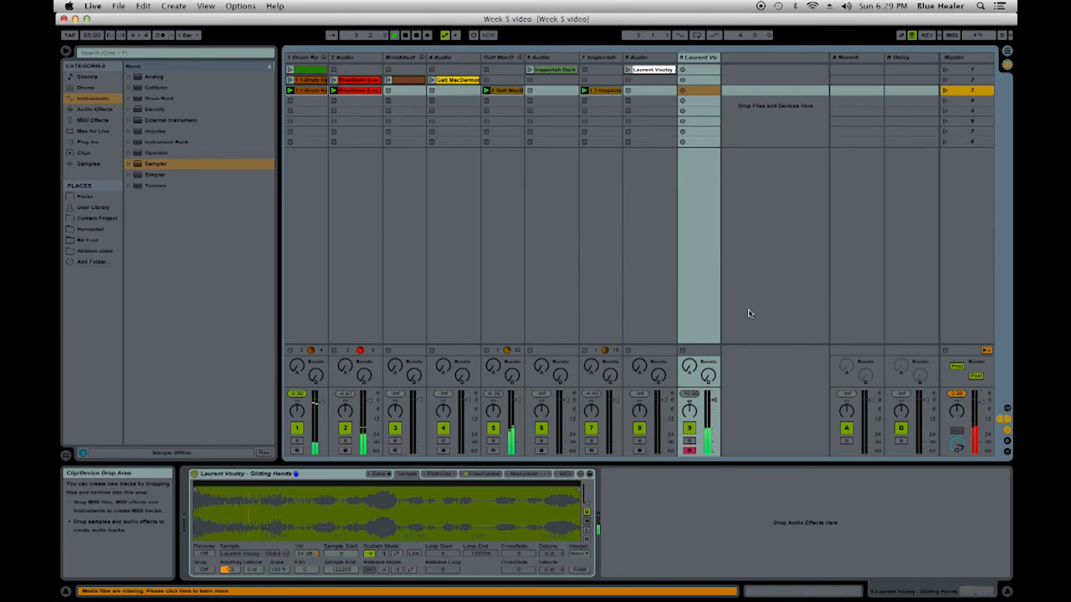
key(space)
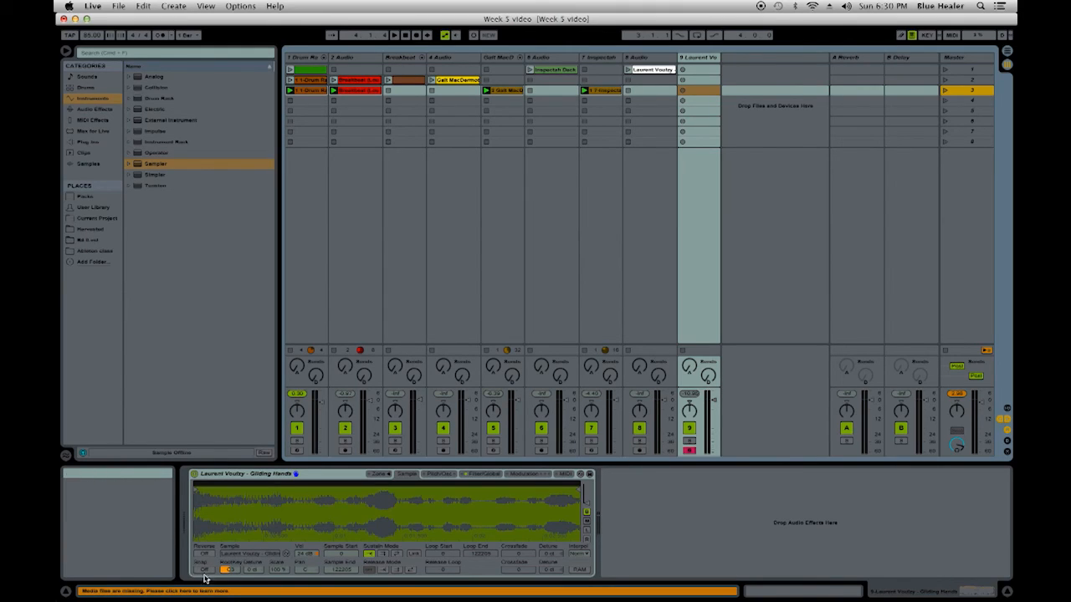
- Set the Sampler's sustain mode to back-and-forth looping and record a held-note MIDI clip into the Laurent Voulzy track's third slot
click(398, 554)
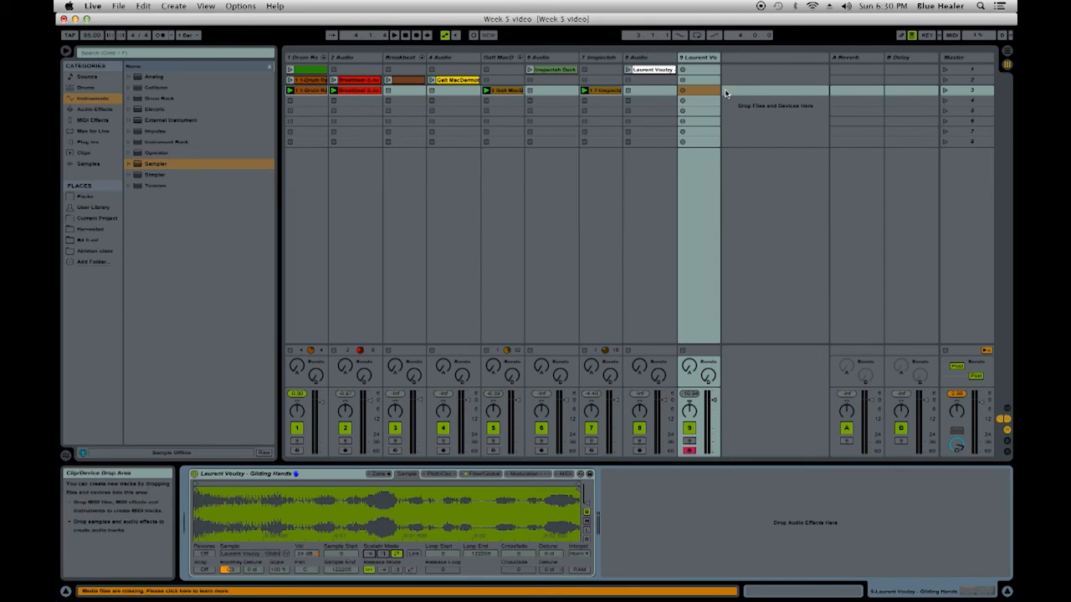
click(682, 92)
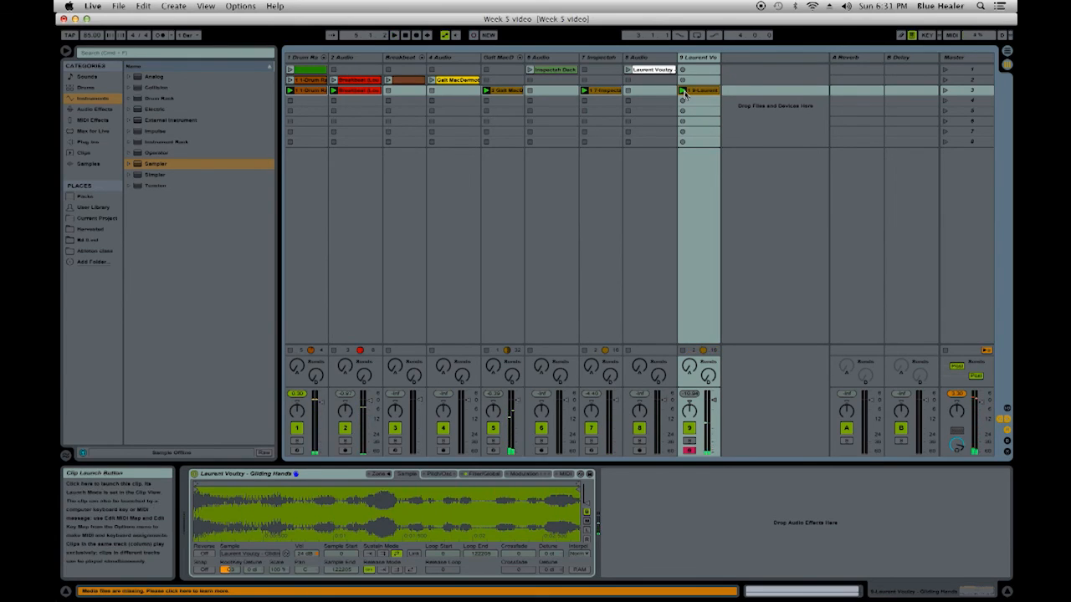
- Quantize the notes of the newly recorded Laurent Voulzy MIDI clip and play it back with the rest of scene 3
click(710, 95)
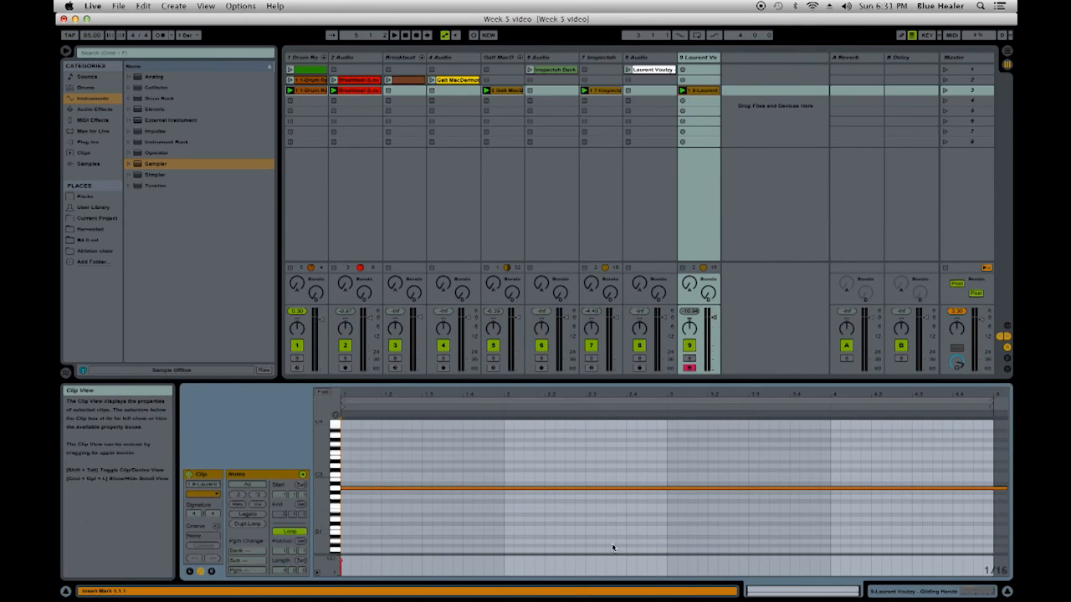
click(597, 442)
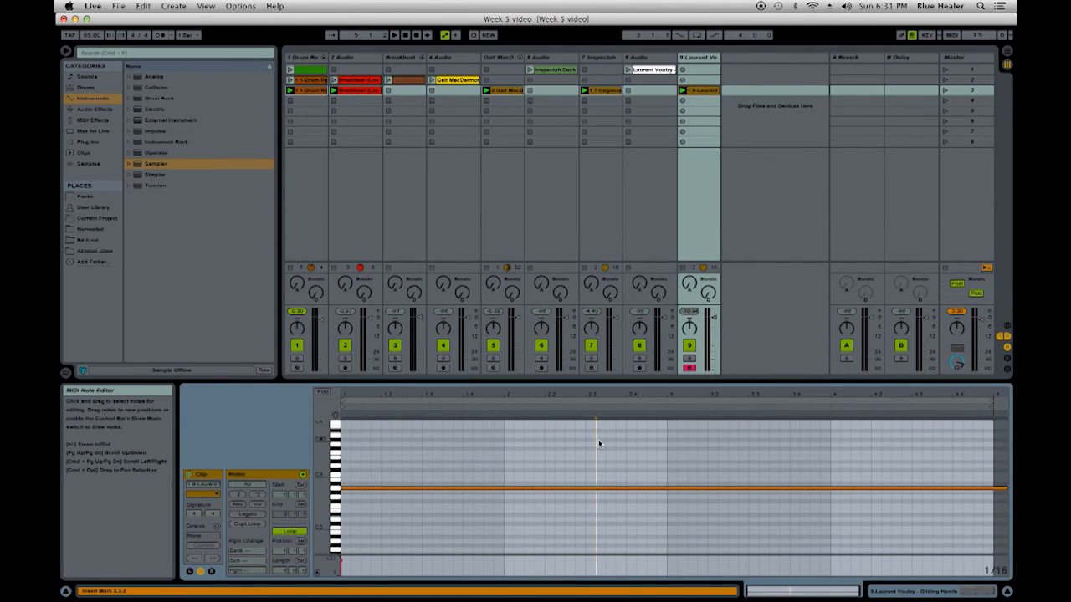
right_click(600, 444)
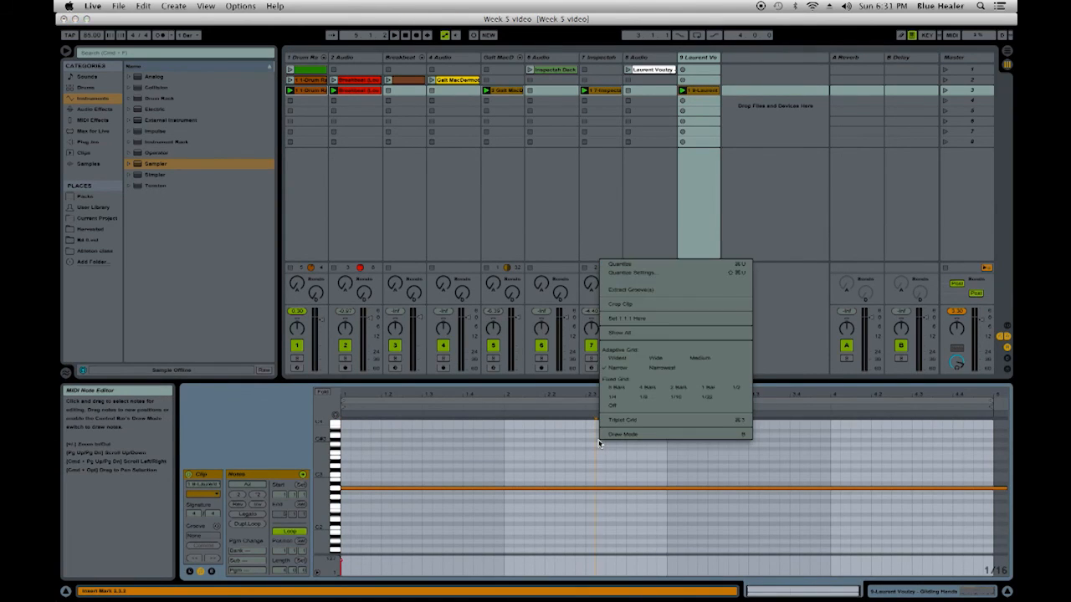
click(719, 264)
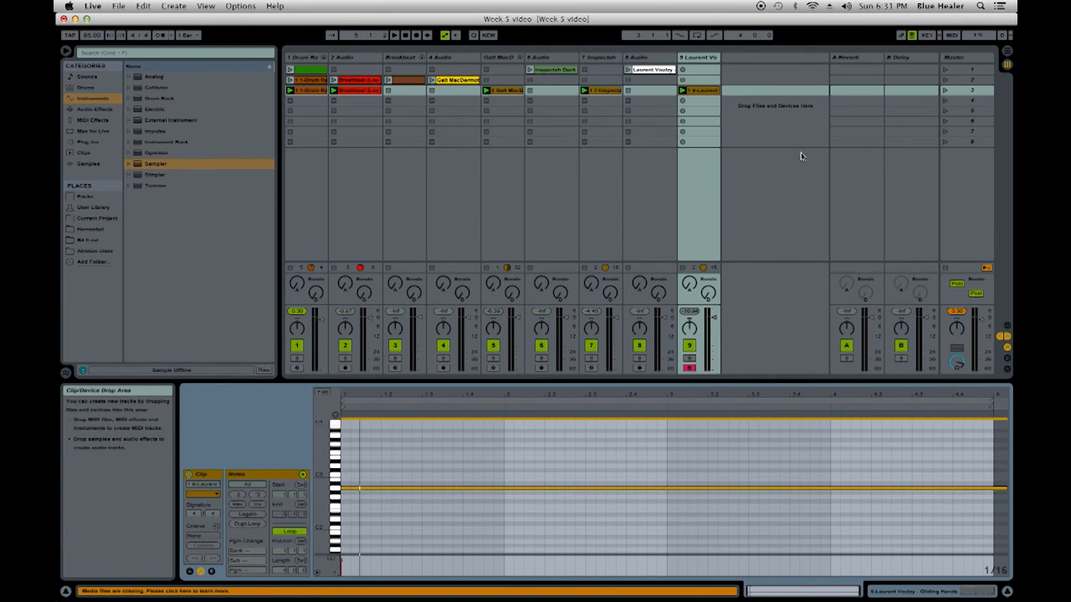
key(space)
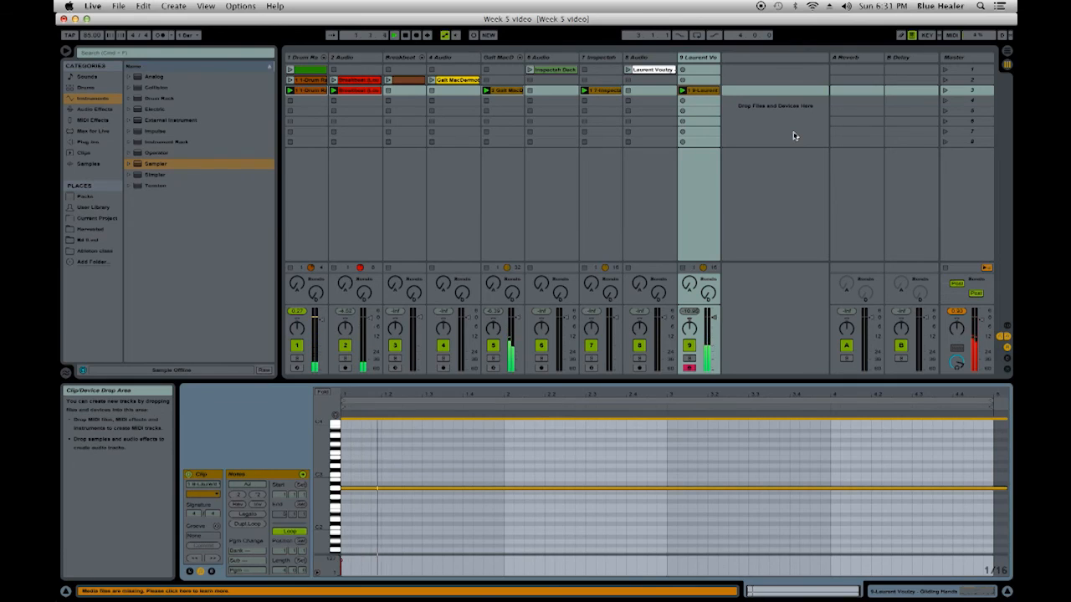